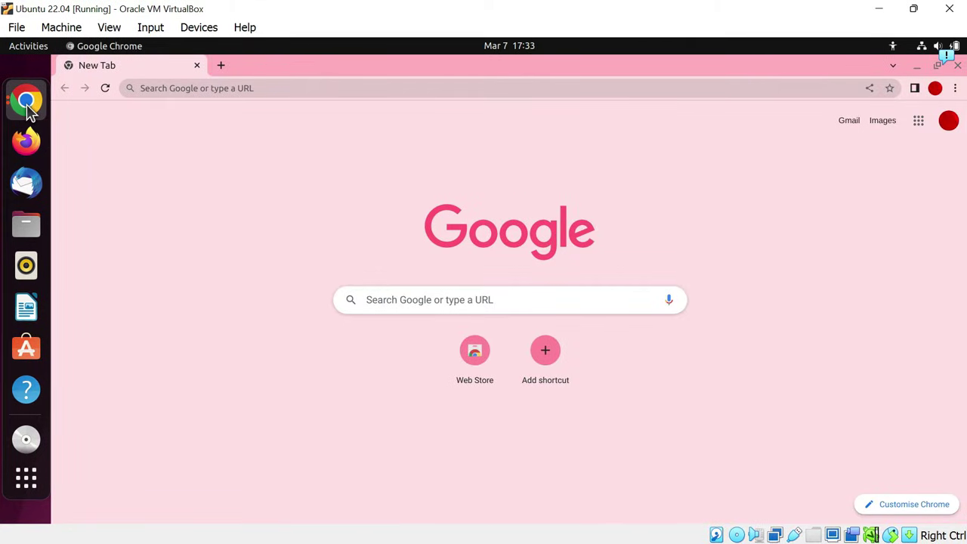
- Search Google for 'matlab online' by typing 'matlab' and taking the suggestion
left_click(518, 295)
type("matlab")
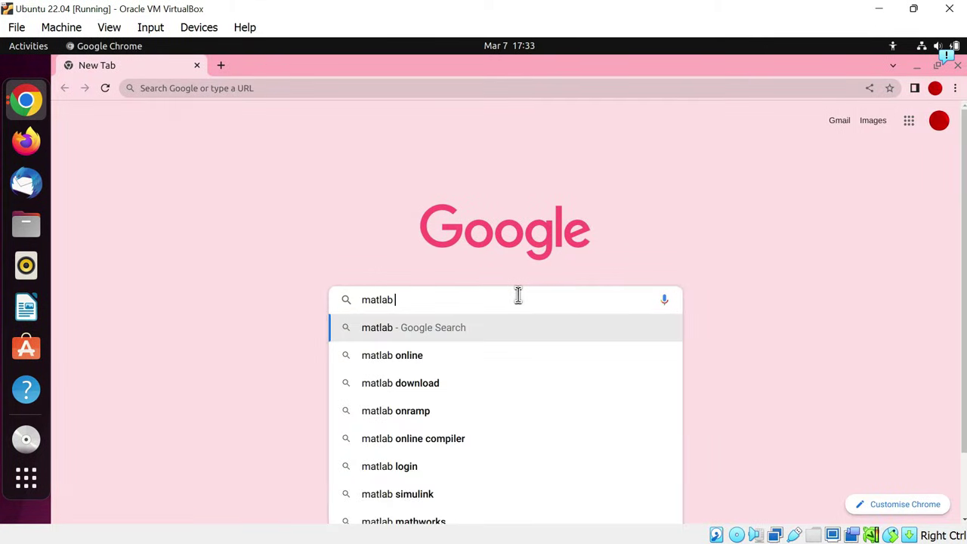
key("Down")
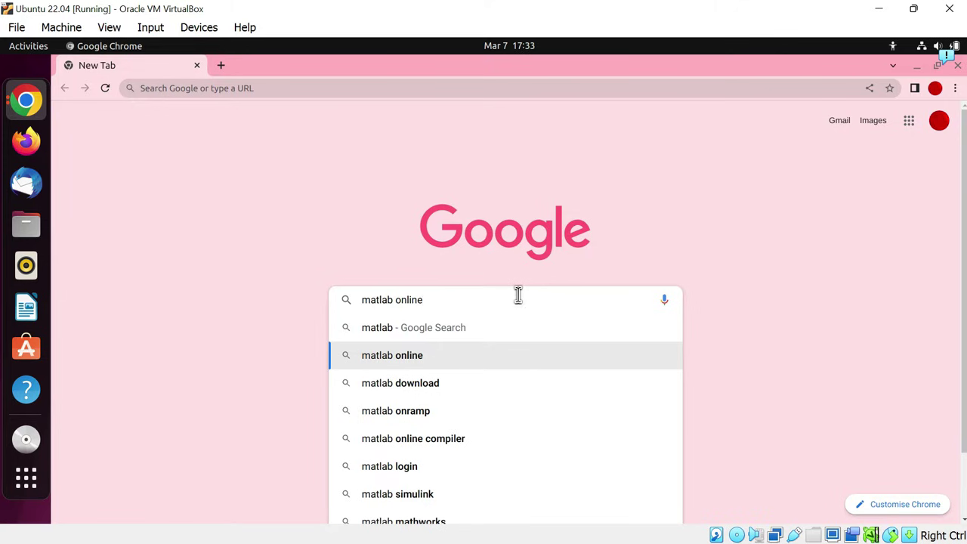
key("Return")
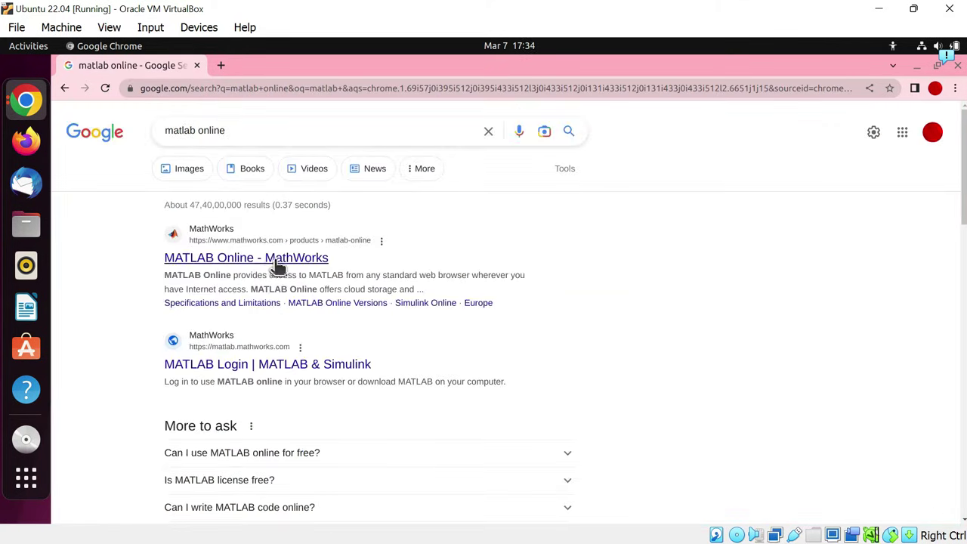
- Open the 'MATLAB Online - MathWorks' result and choose the India regional site
left_click(308, 261)
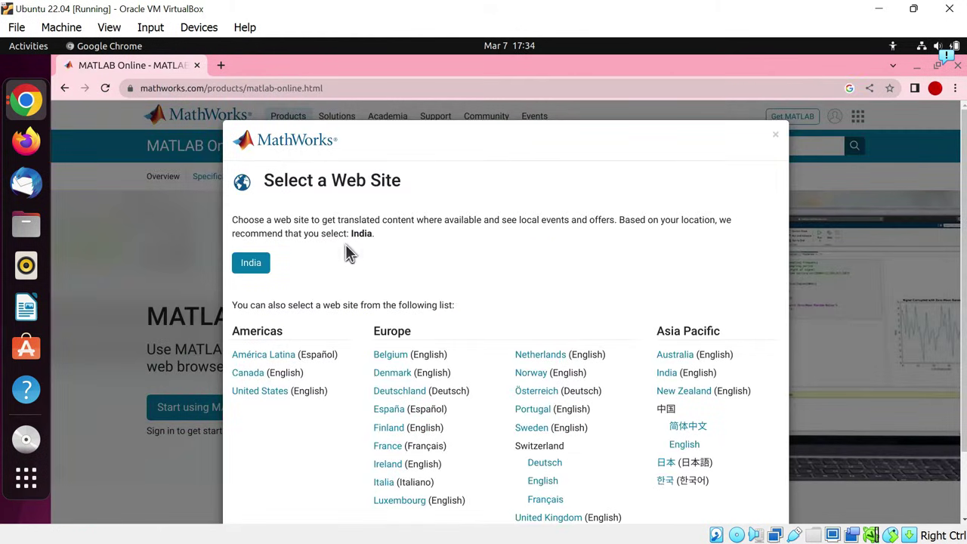
left_click(255, 268)
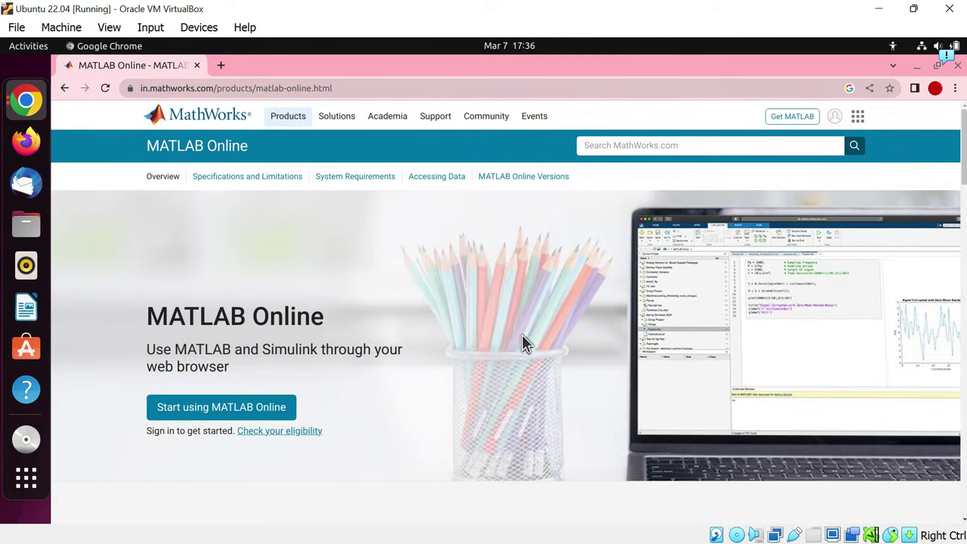
- Start a new MathWorks account from Get MATLAB, submitting the email despite the personal-email warning
left_click(804, 121)
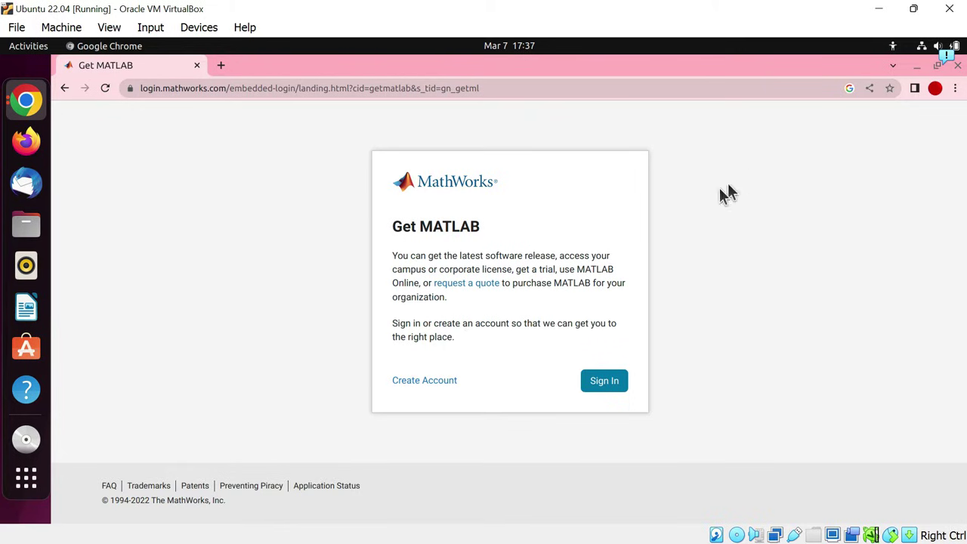
left_click(428, 377)
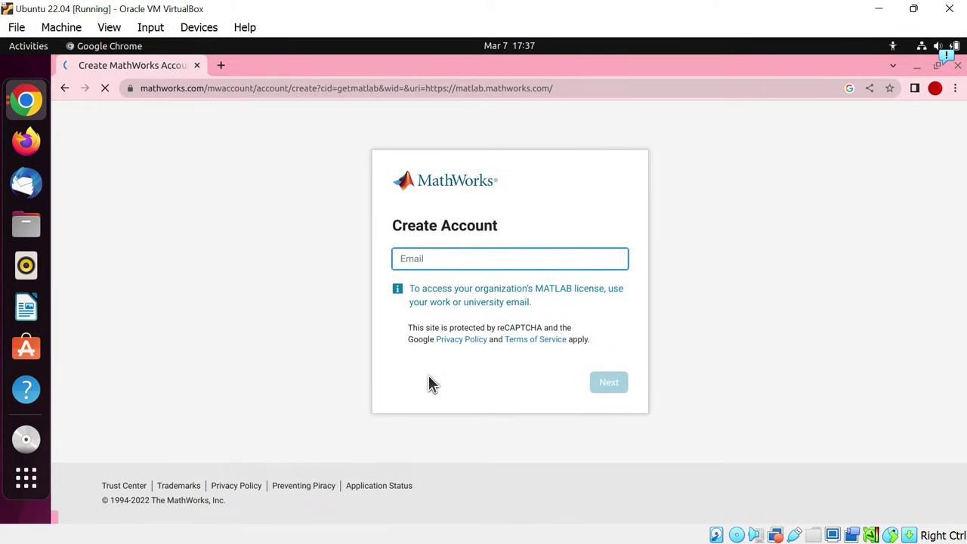
left_click(603, 387)
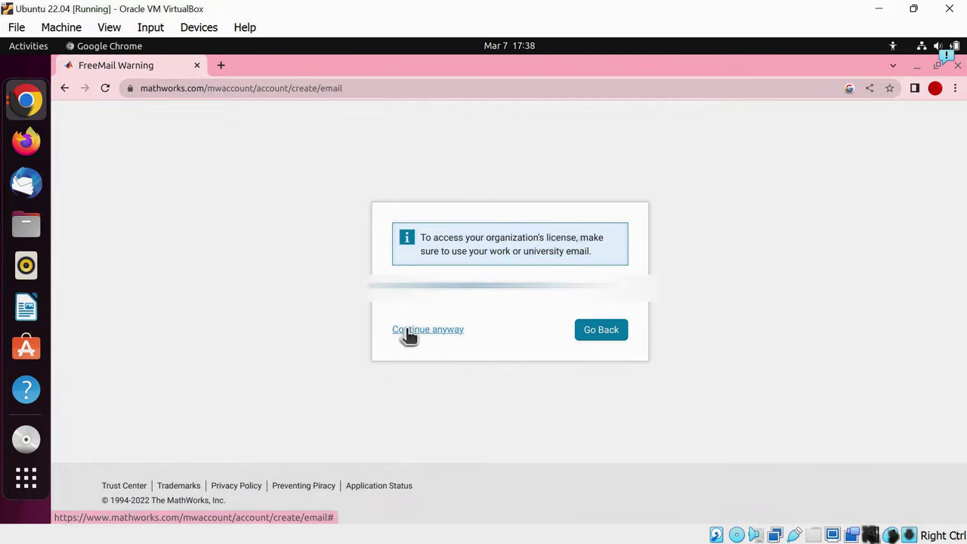
left_click(437, 332)
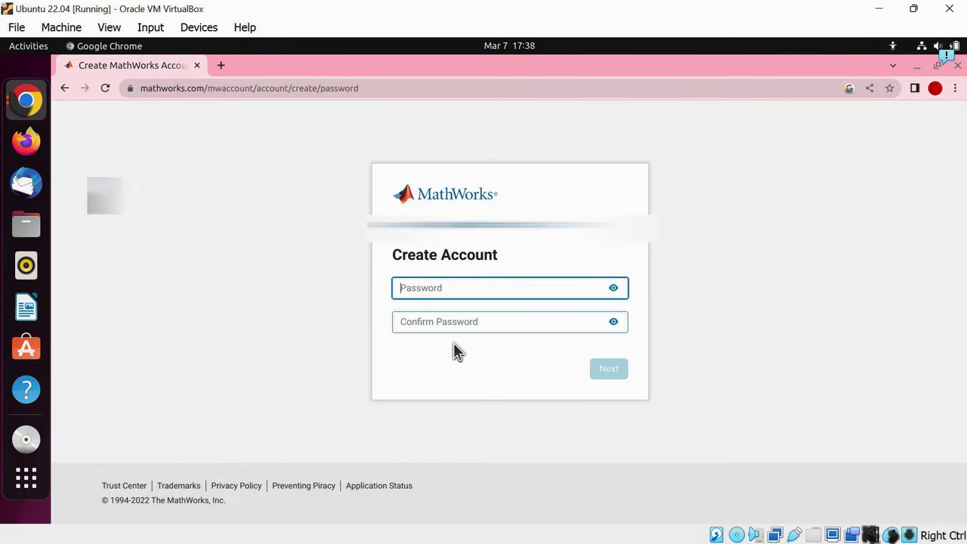
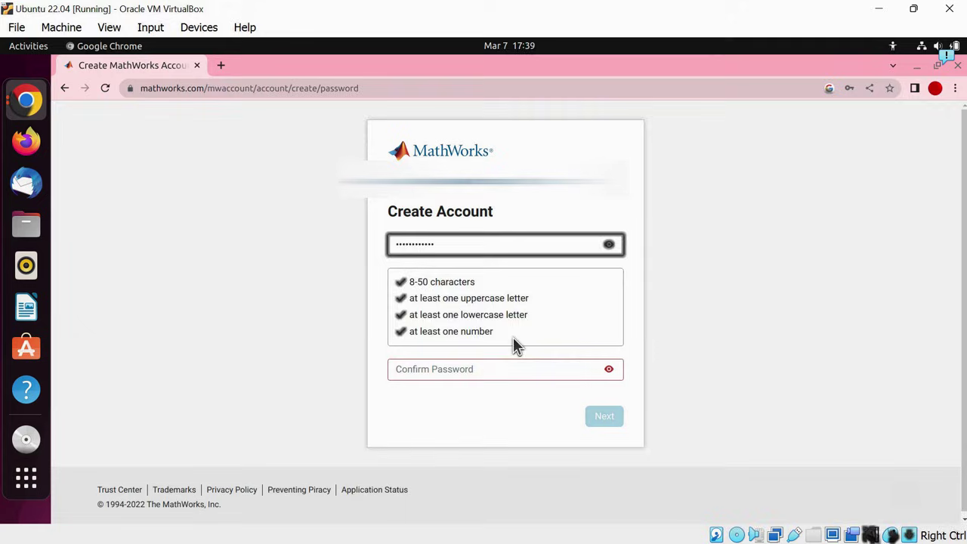
left_click(503, 322)
key("ctrl+v")
left_click(610, 369)
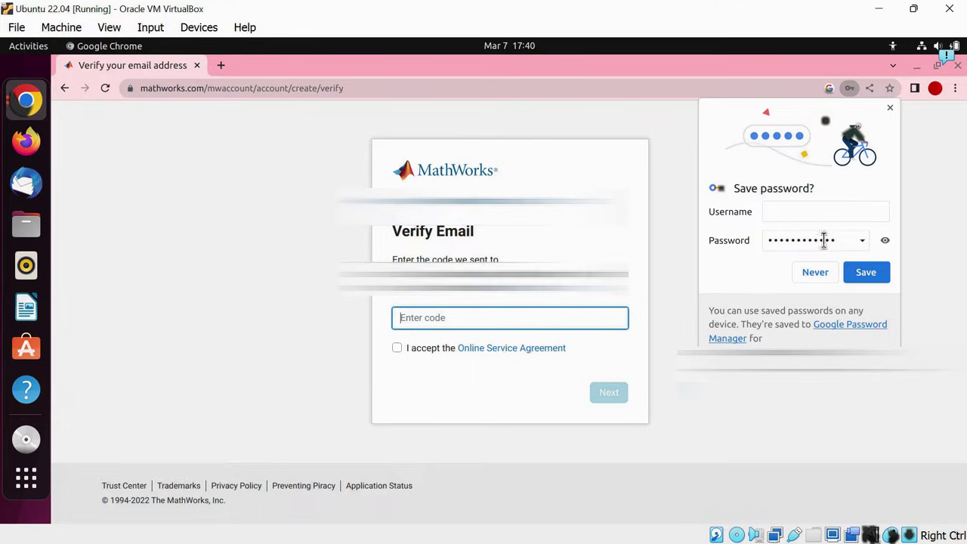
left_click(814, 272)
mouse_move(392, 259)
left_mouse_down()
mouse_move(458, 255)
mouse_move(576, 291)
left_mouse_up()
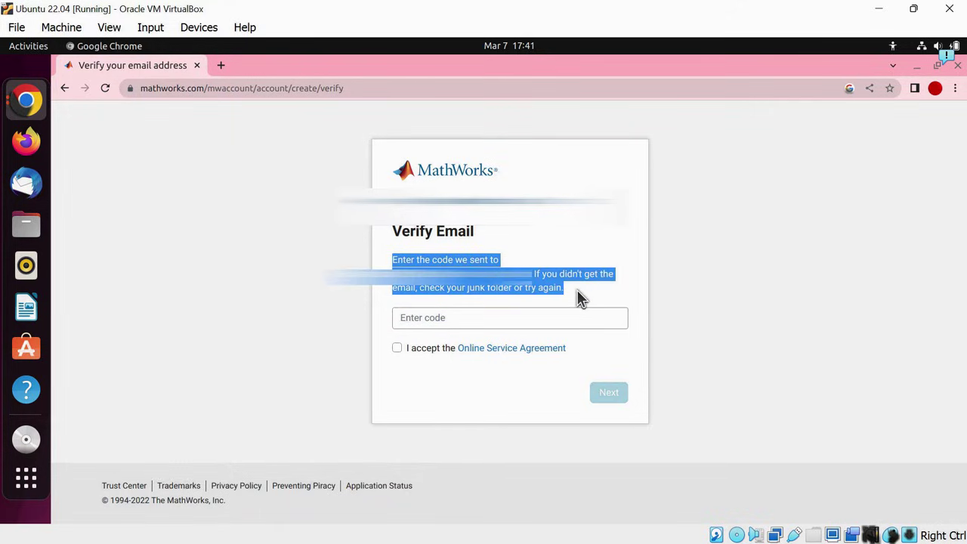
key("ctrl+t")
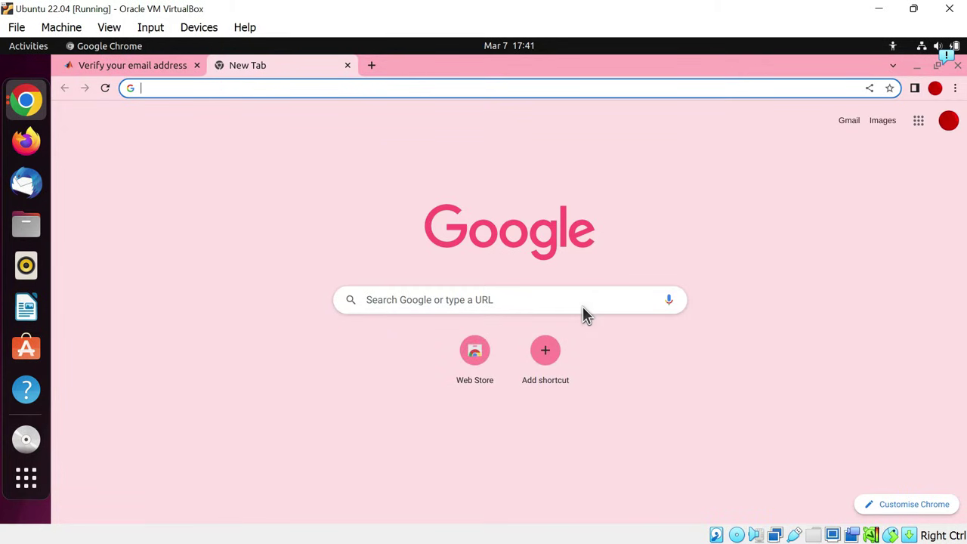
left_click(851, 121)
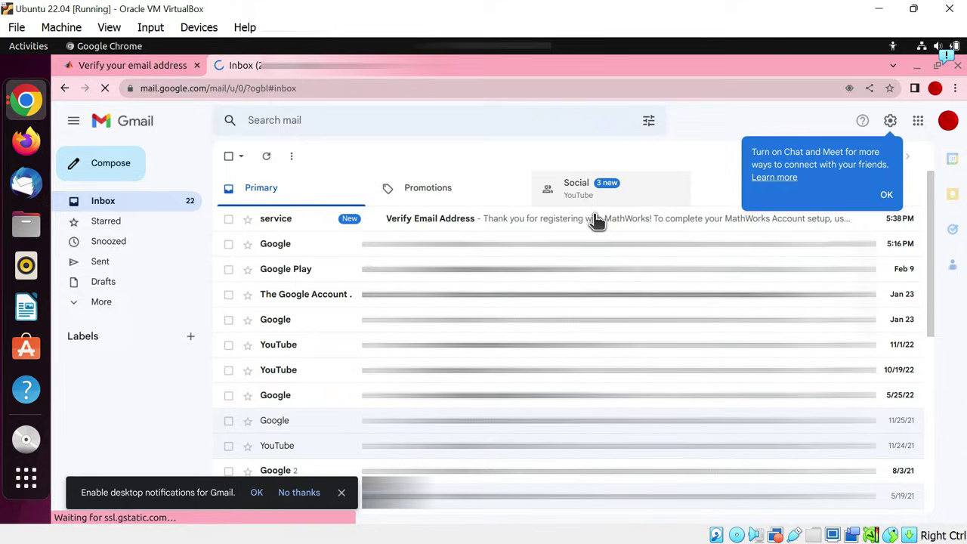
left_click(597, 219)
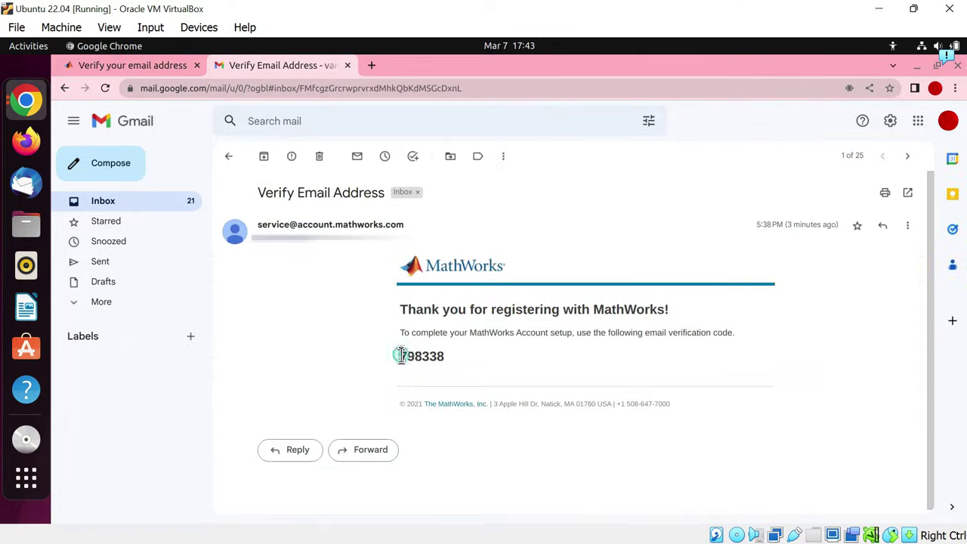
left_click_drag(400, 357, 444, 359)
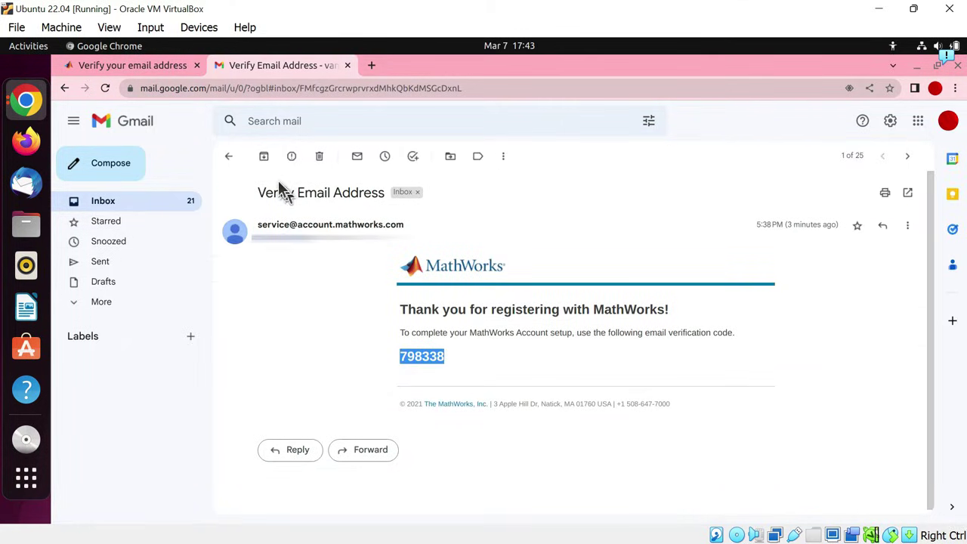
- Paste the verification code, accept the Online Service Agreement, and submit it
left_click(154, 71)
left_click(429, 323)
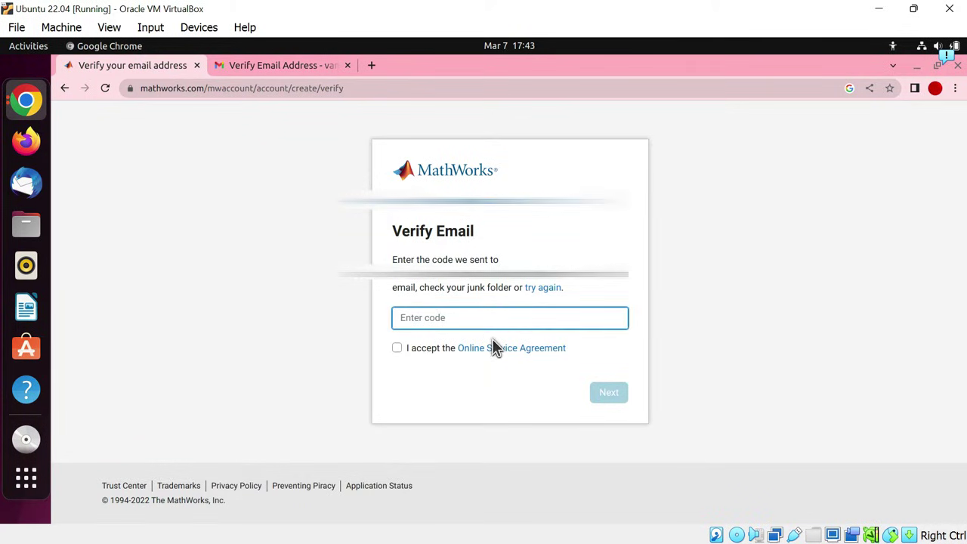
key("Tab")
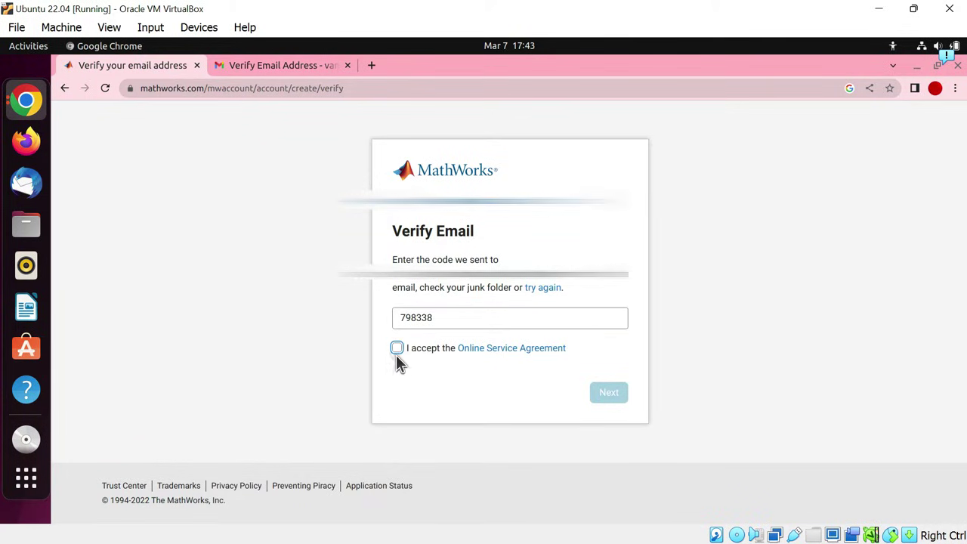
left_click(398, 350)
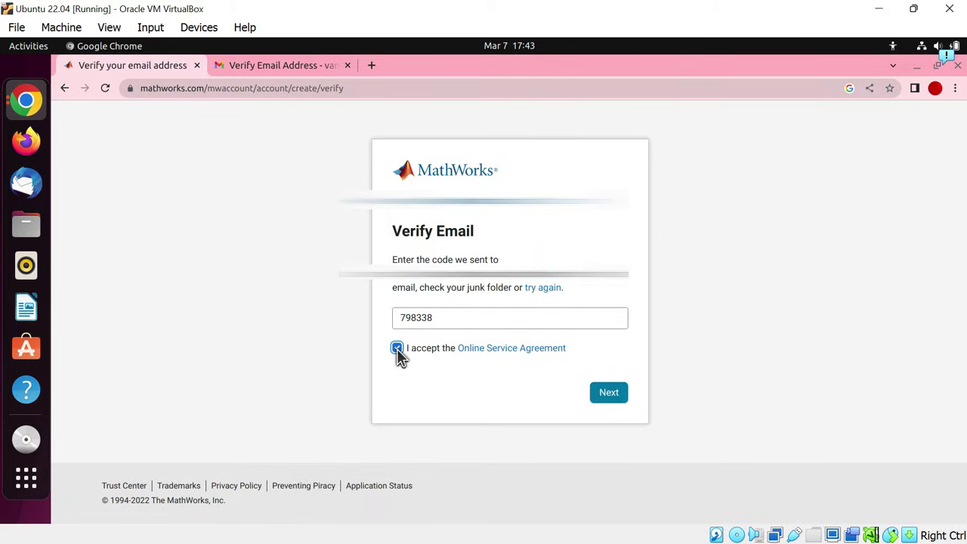
left_click(606, 399)
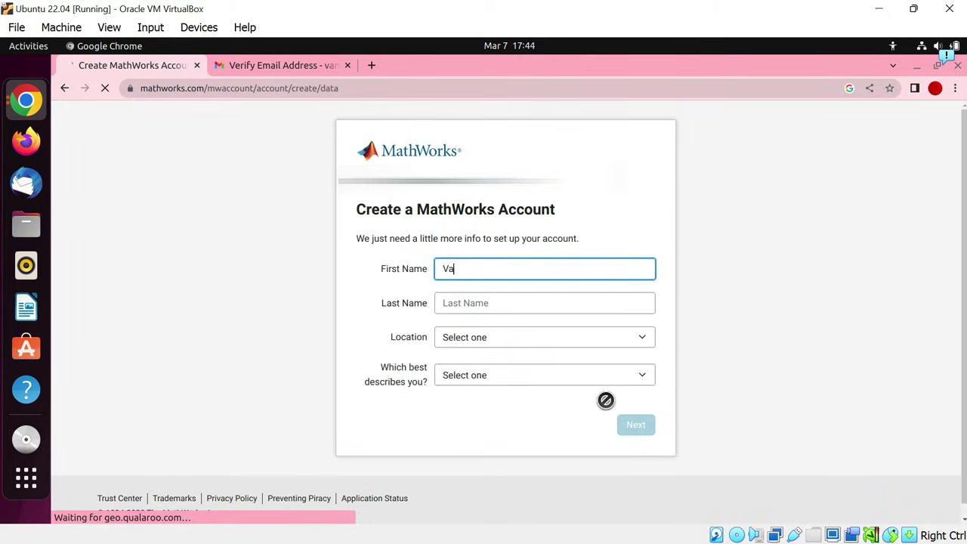
left_click(572, 302)
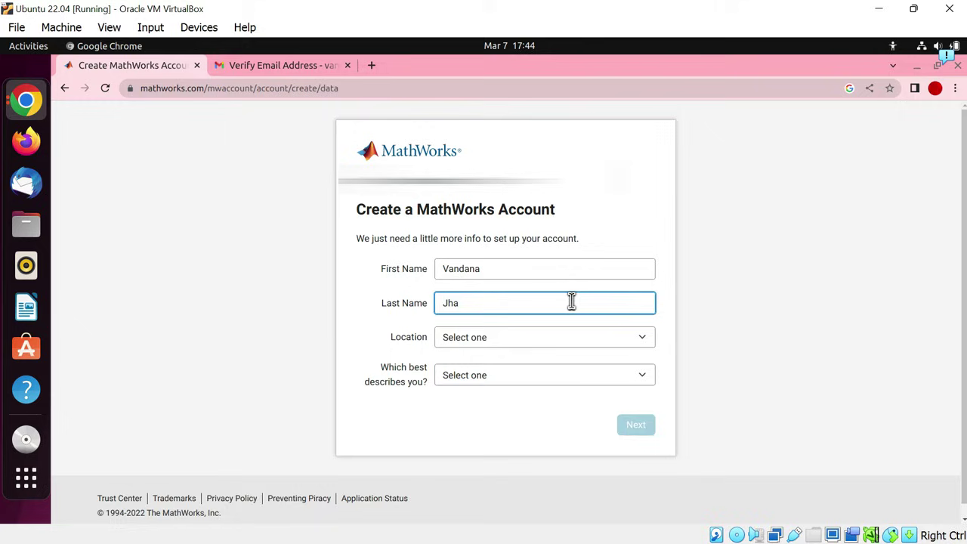
left_click(589, 346)
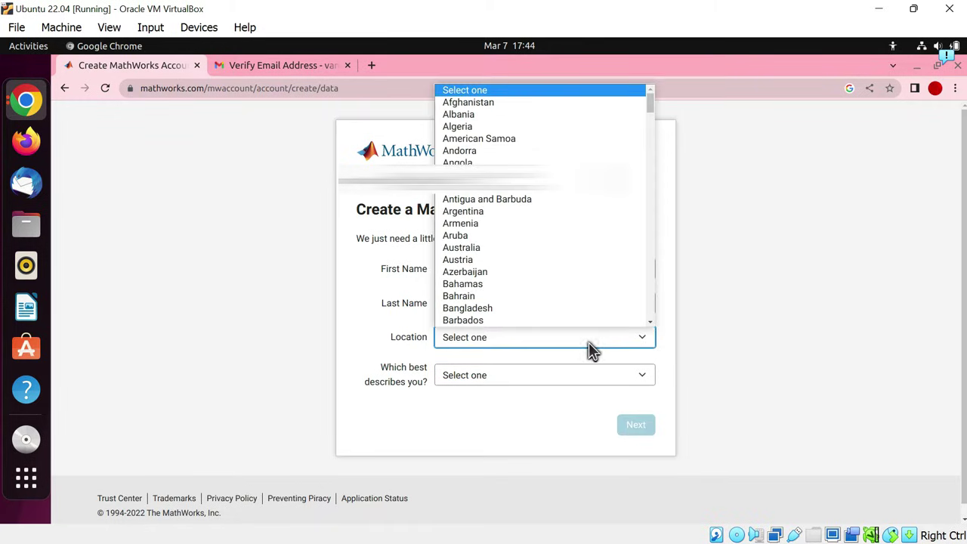
type("india")
key("Return")
- Choose Student as the description and Computer Science as the department, then open the role list
left_click(553, 374)
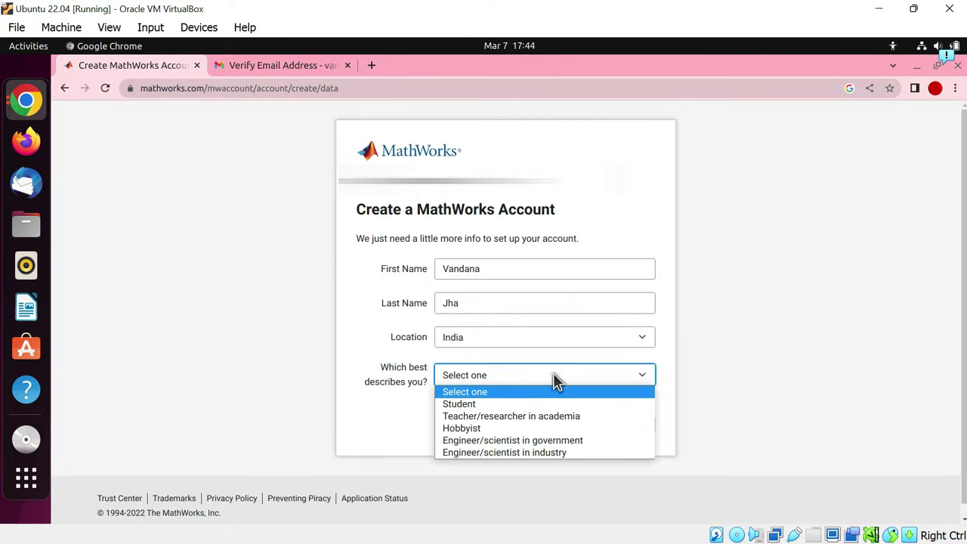
left_click(490, 407)
left_click(534, 414)
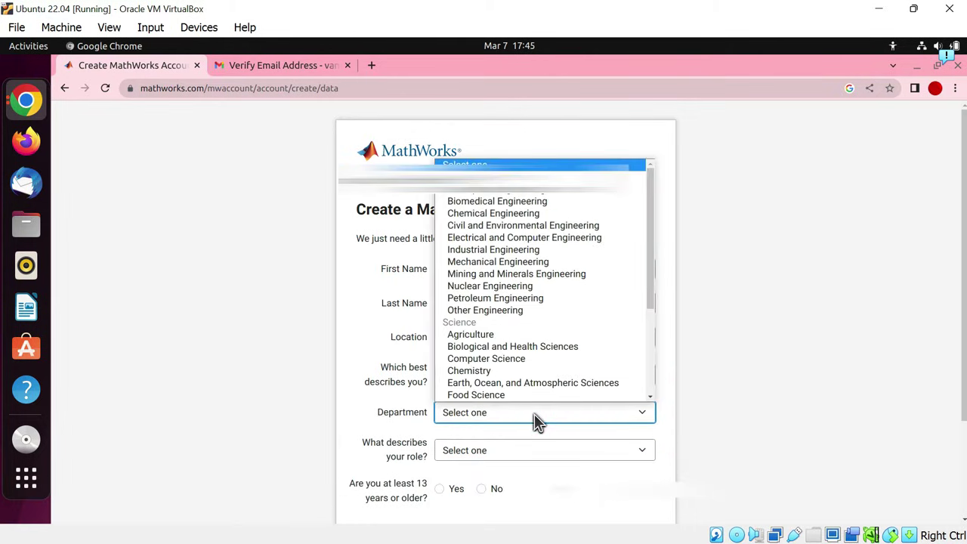
type("comp")
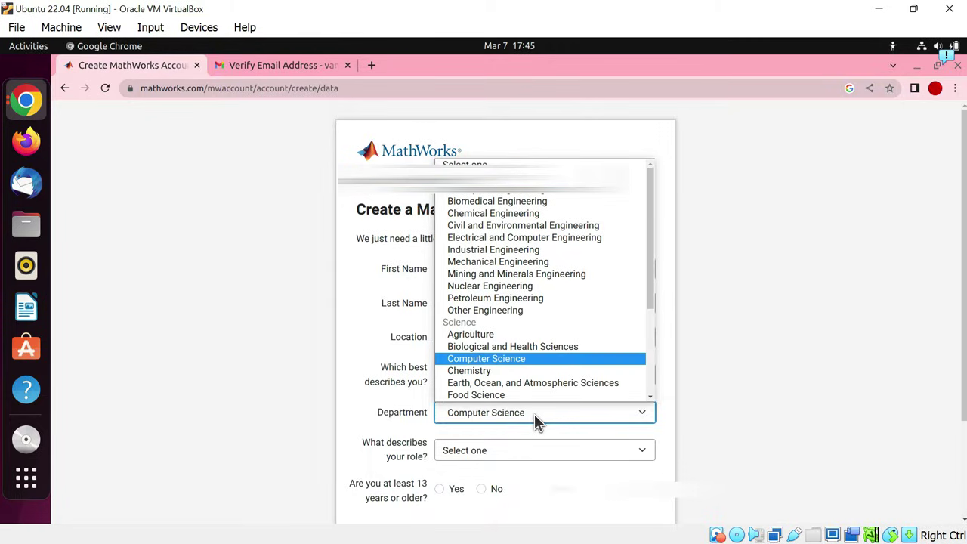
left_click(527, 357)
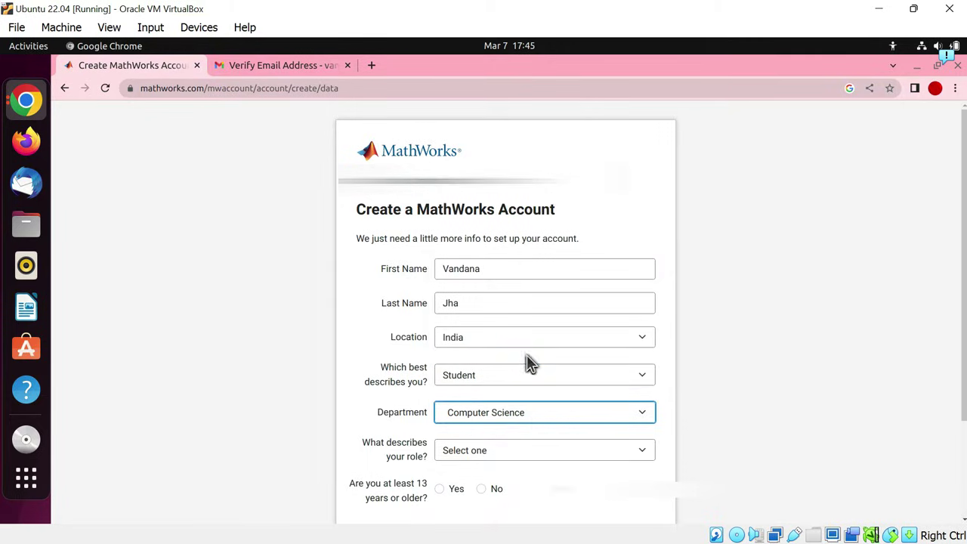
left_click(509, 456)
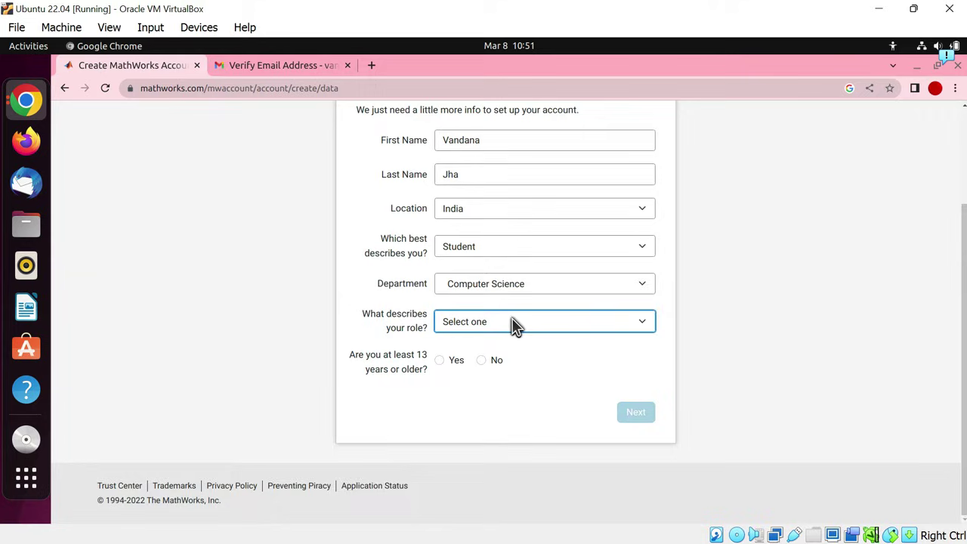
left_click(514, 325)
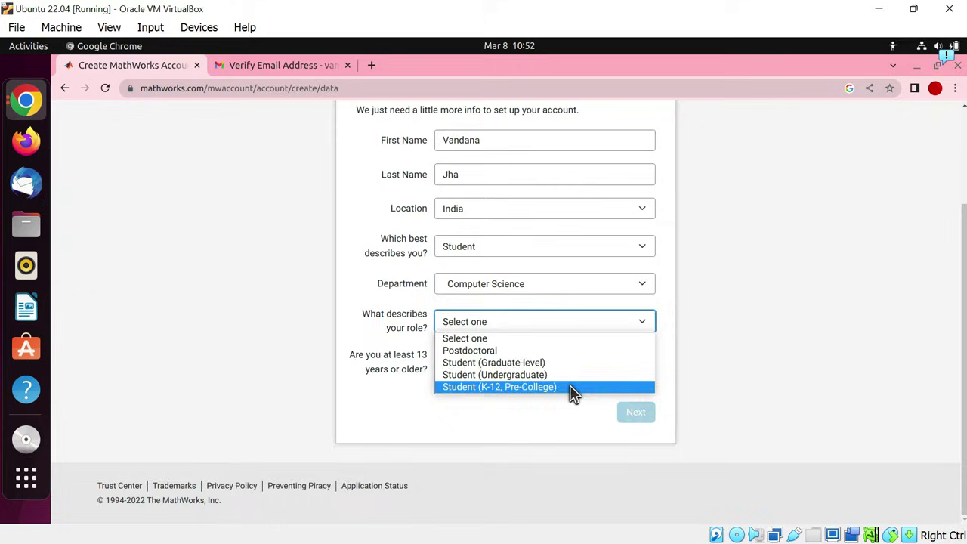
- Pick Student (Graduate-level) as the role and submit to create the account
left_click(514, 363)
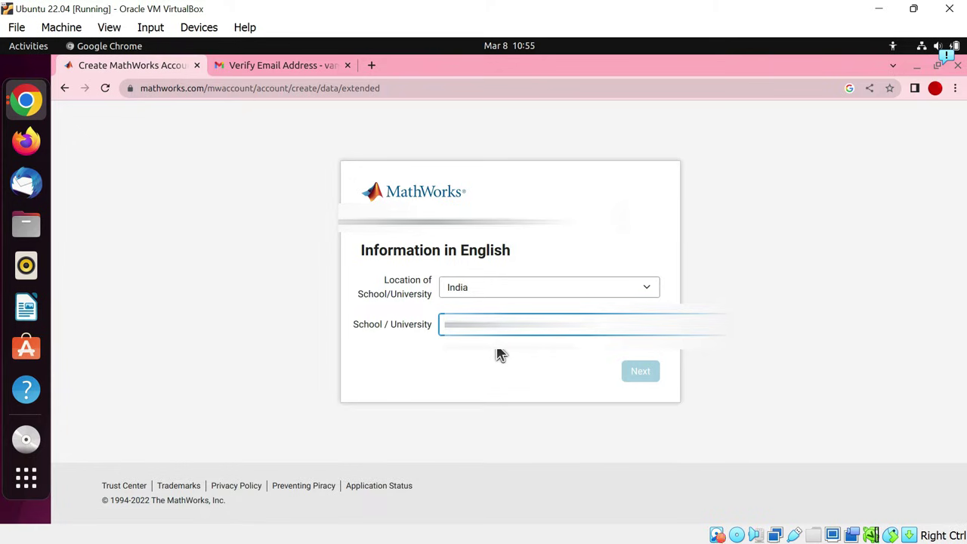
left_click(635, 371)
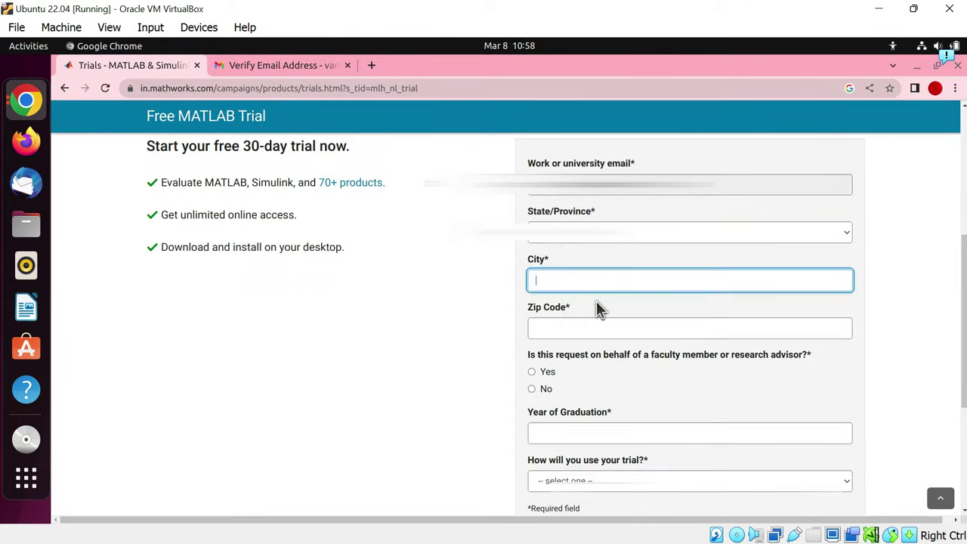
- Fill in the trial form's city and the zip code 110001
left_click(596, 300)
type("New")
key("Tab")
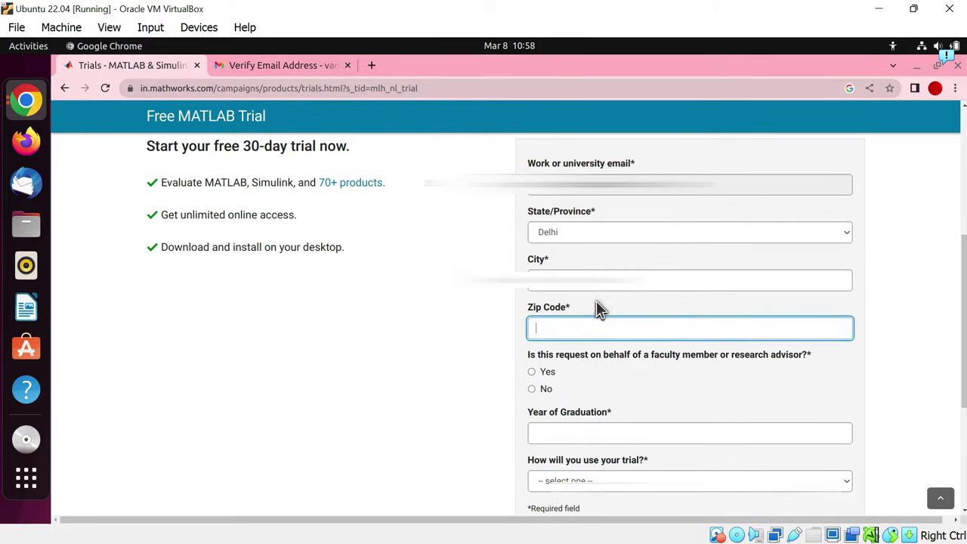
type("110001")
key("Tab")
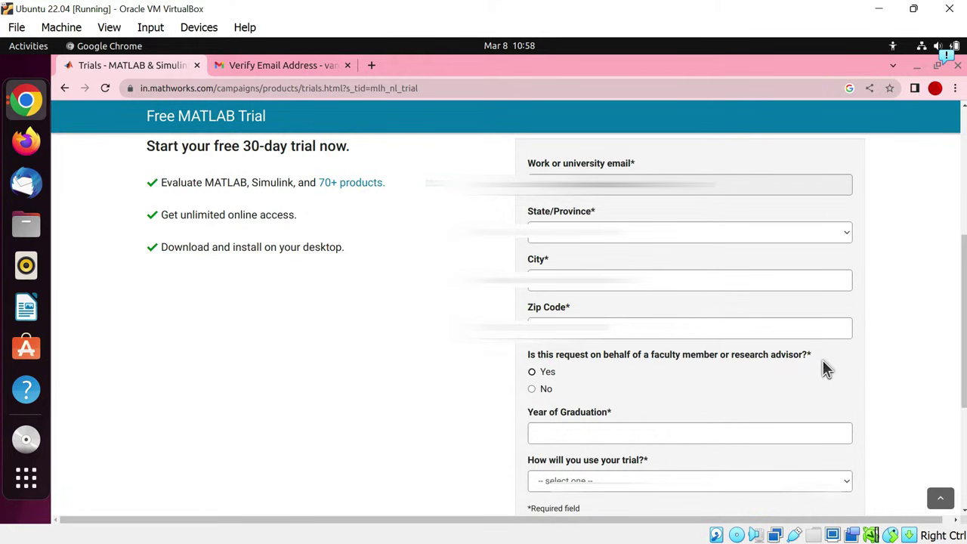
- Answer No to faculty request, graduation year 2023, use MATLAB Essentials, and submit the trial request
key("Down")
key("Tab")
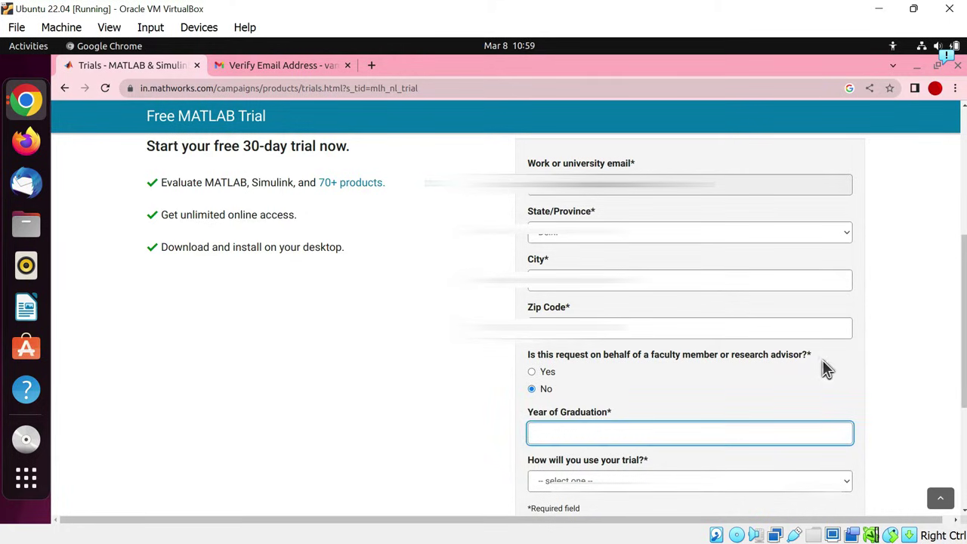
type("2")
scroll(647, 366, "down", 5)
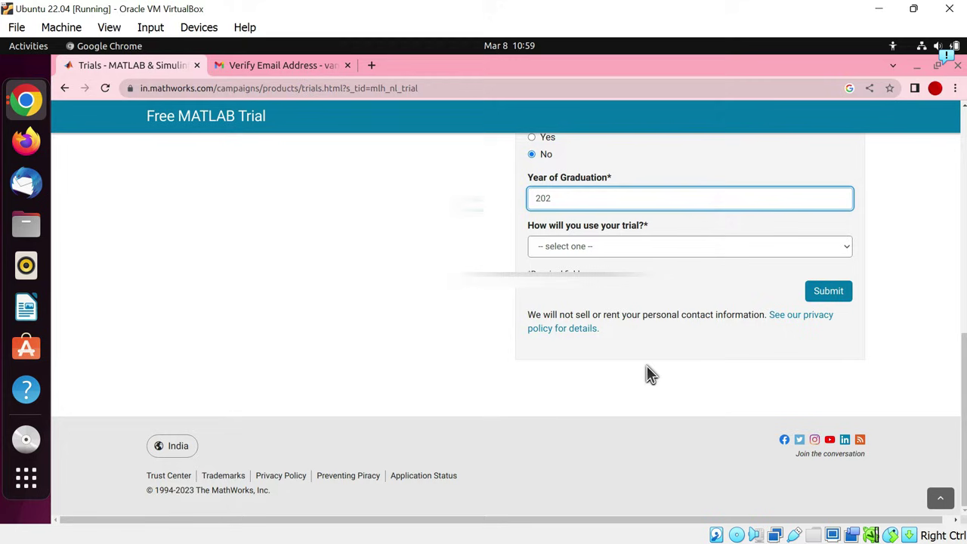
type("3")
left_click(668, 251)
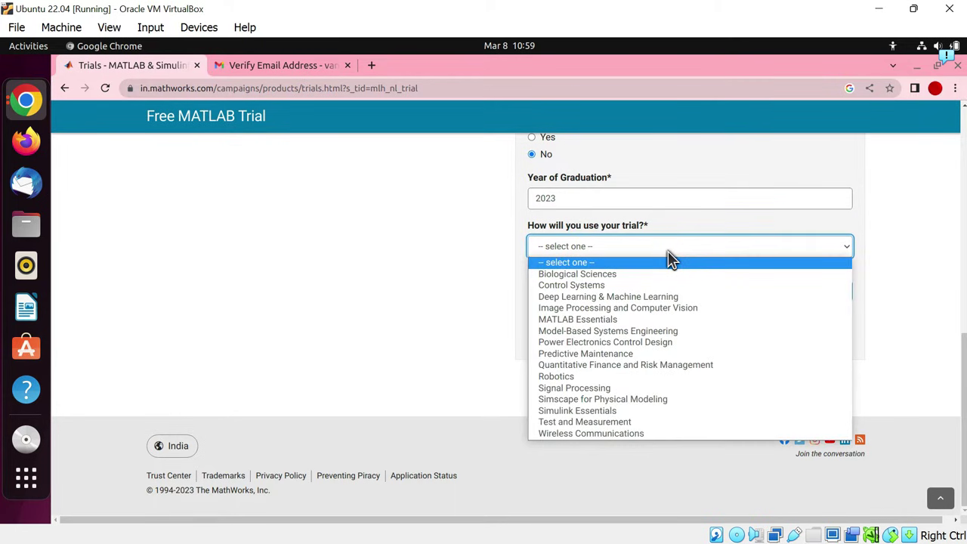
key("Down")
key("Down")
key("Down")
key("Down")
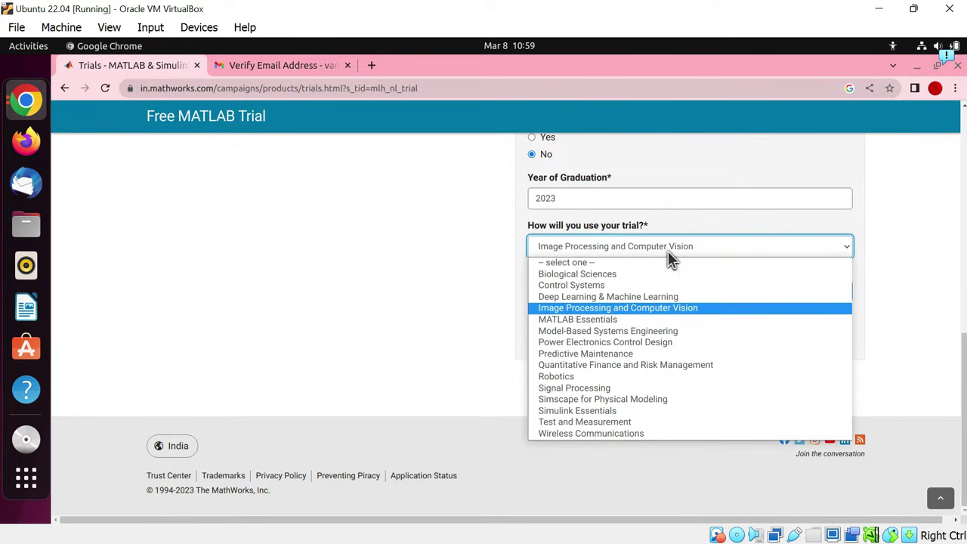
key("Down")
key("Return")
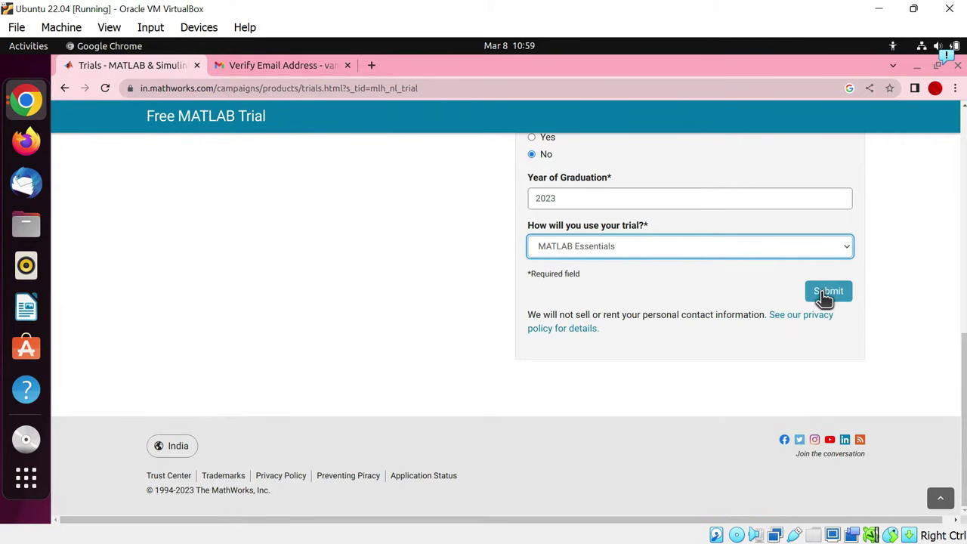
left_click(825, 293)
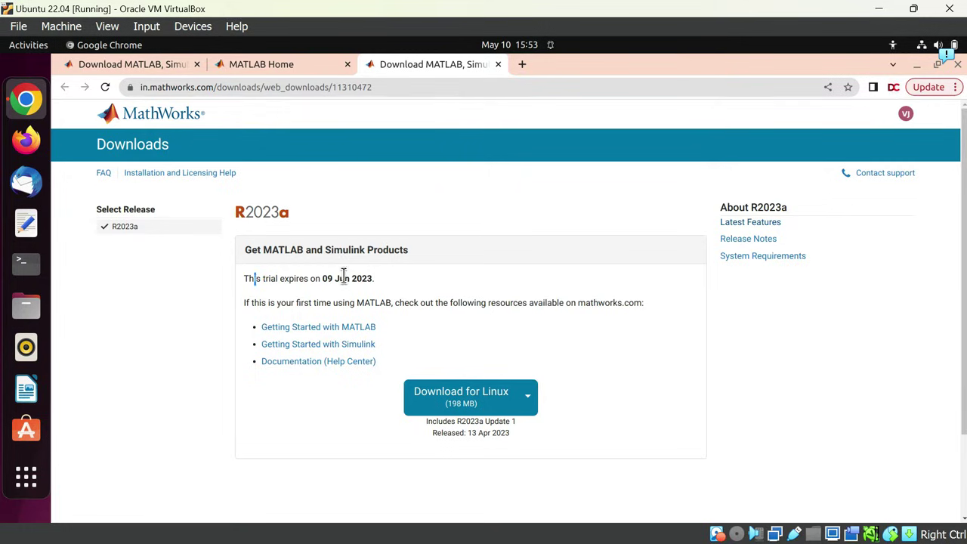
- Highlight the R2023a release heading and the 09 Jun 2023 trial expiry sentence, then clear it
left_click_drag(235, 213, 312, 227)
left_click_drag(244, 278, 376, 279)
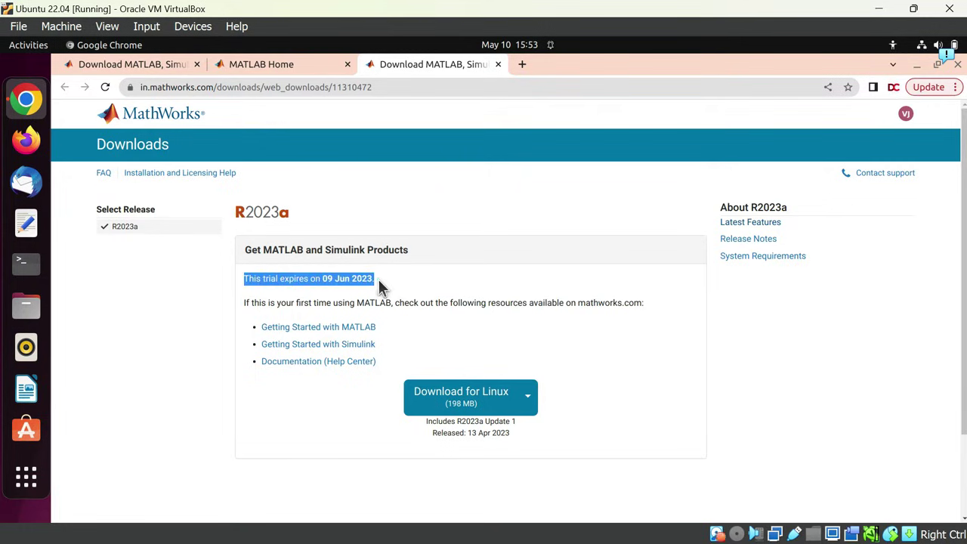
left_click(382, 285)
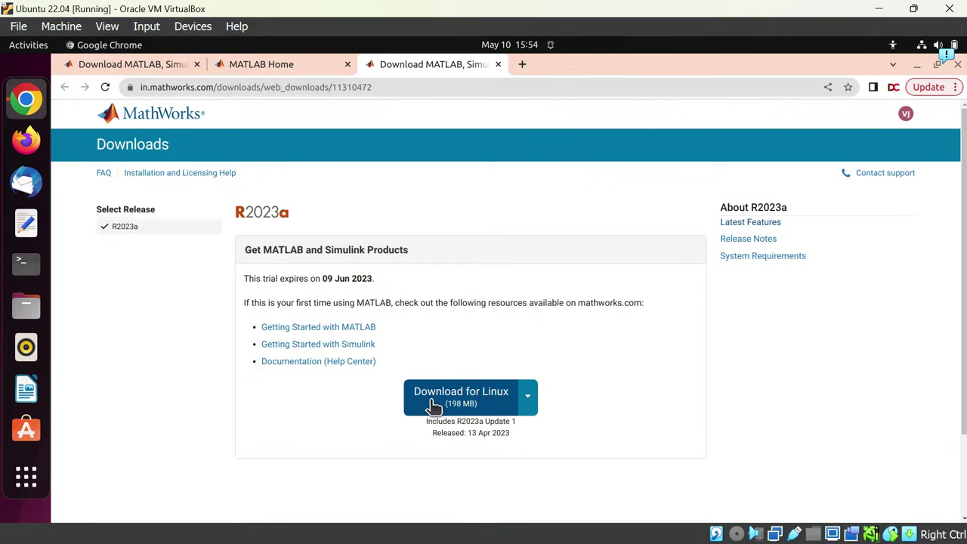
- Save the R2023a Linux installer zip into the Downloads > Downloaded Softwares folder
left_click(489, 408)
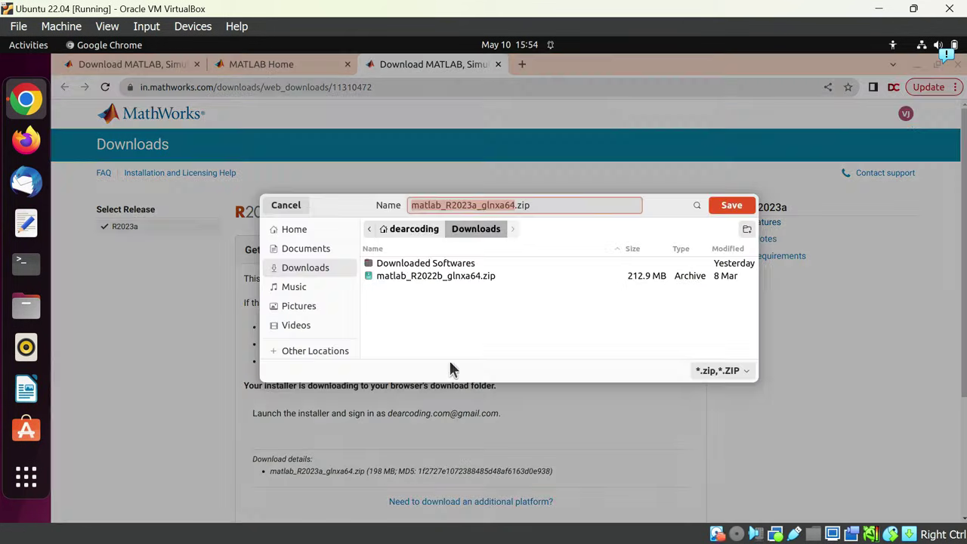
left_click(465, 265)
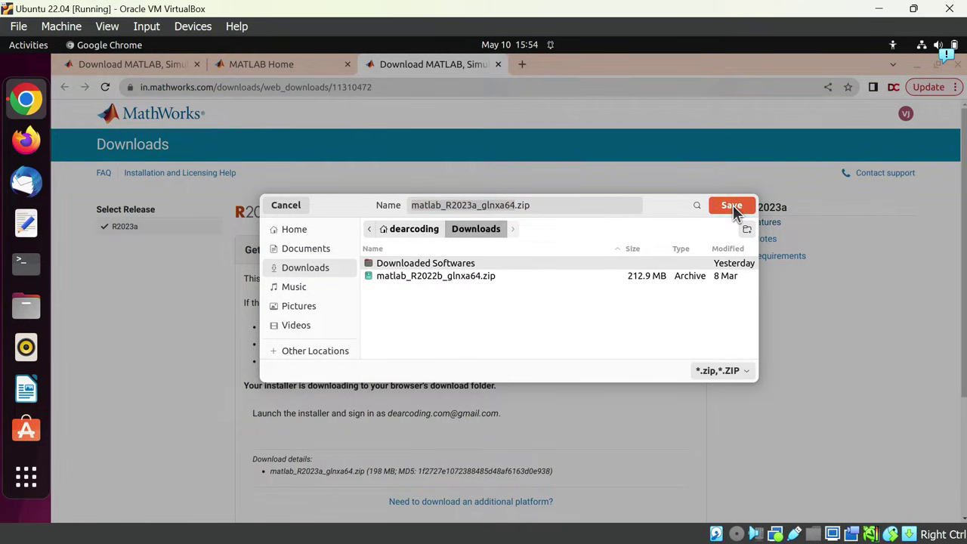
left_click(732, 207)
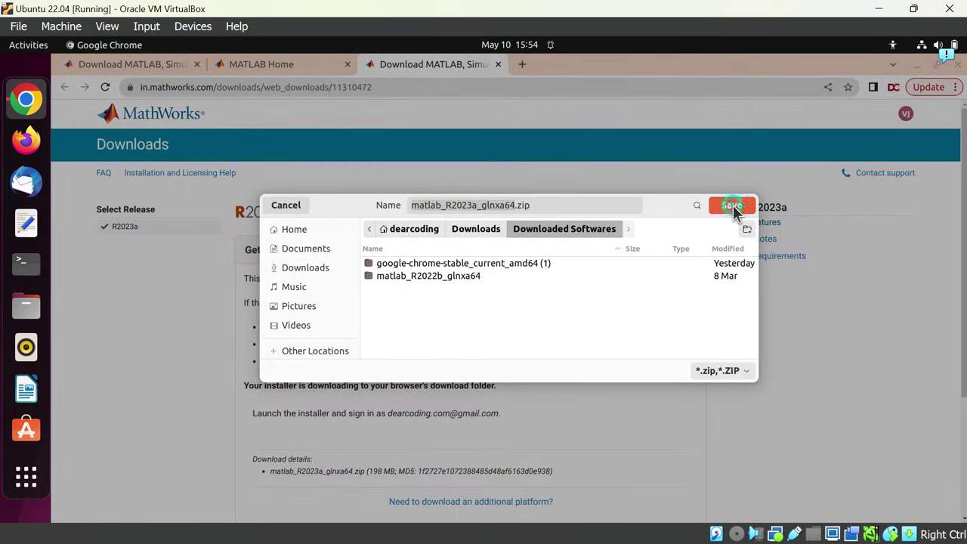
left_click(732, 206)
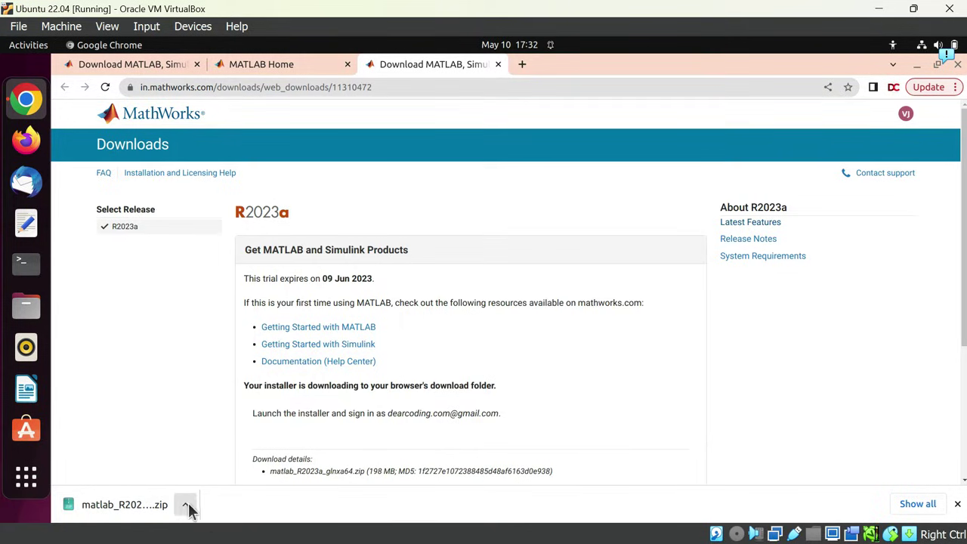
- Reveal the downloaded R2023a installer zip in a maximized Files window and select it
left_click(187, 506)
left_click(218, 461)
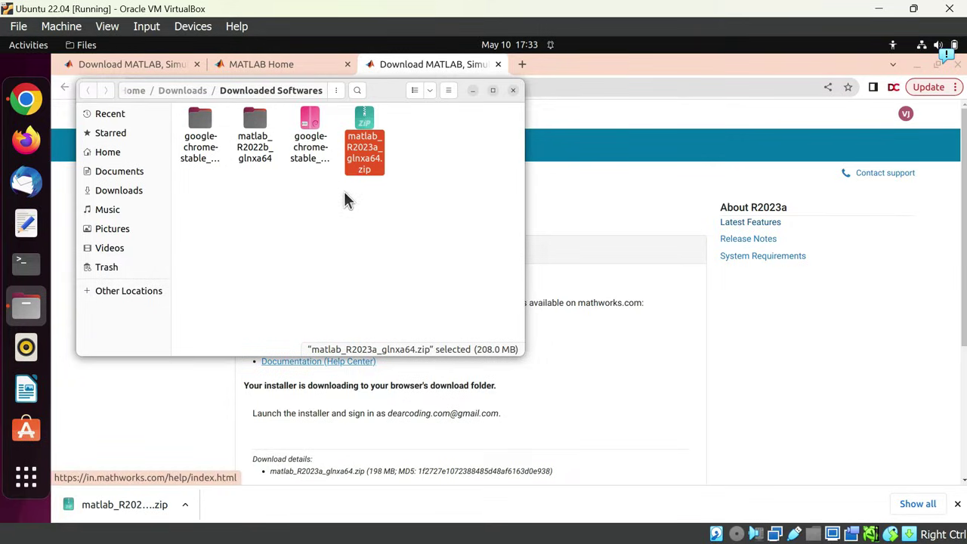
left_click(492, 90)
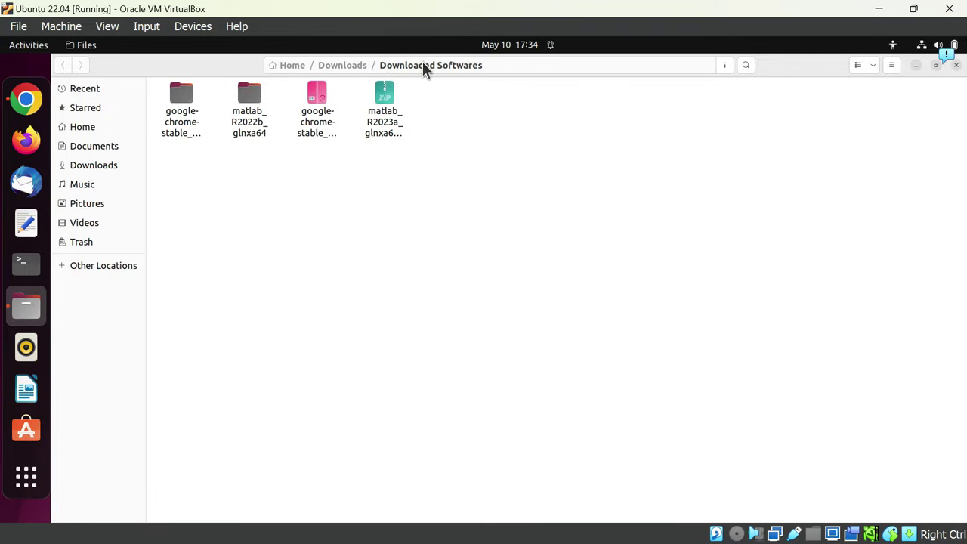
left_click(378, 121)
- Extract the zip into the Downloaded Softwares folder
right_click(385, 96)
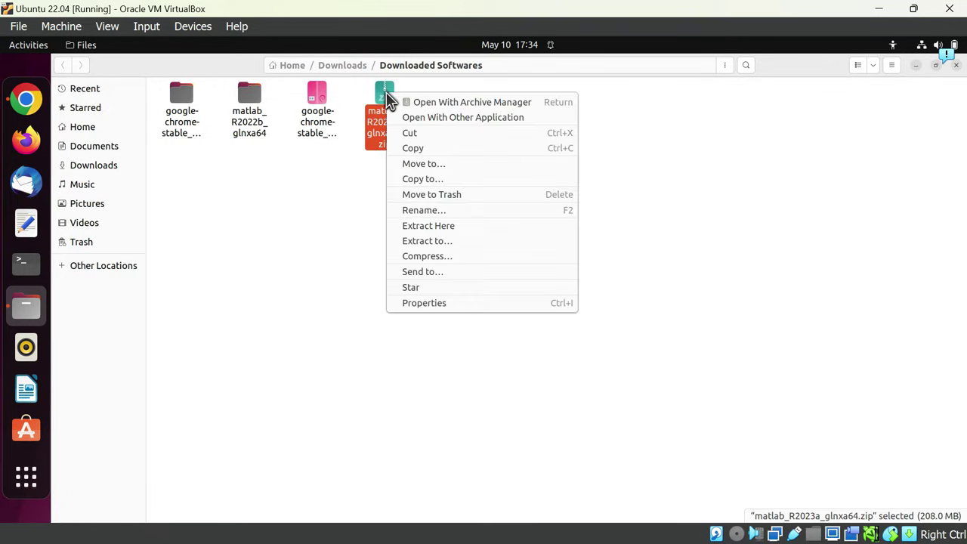
left_click(451, 245)
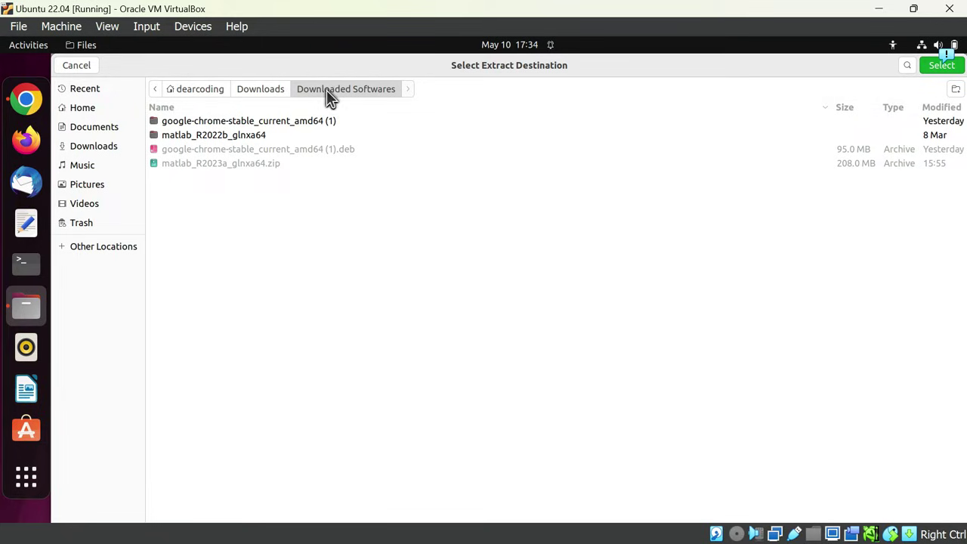
left_click(943, 71)
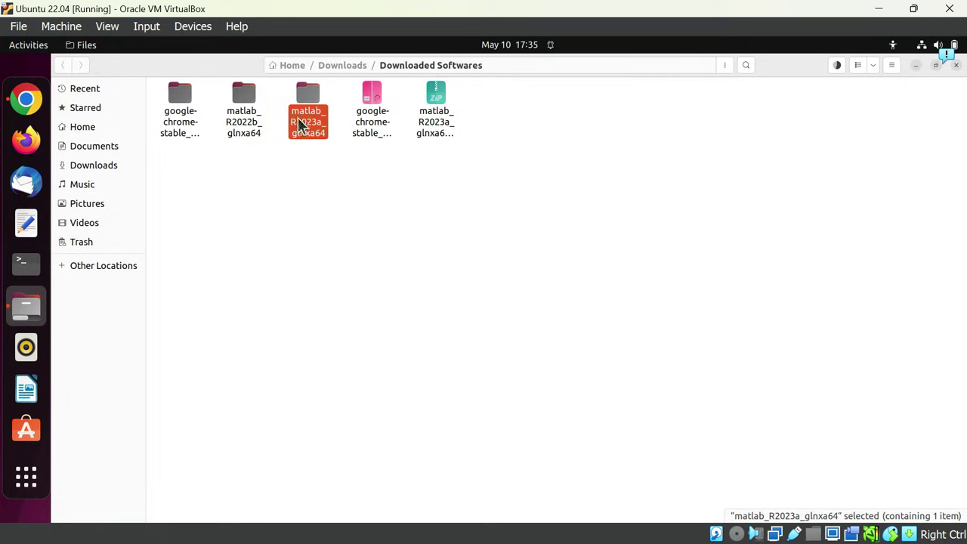
- Open the extracted matlab_R2023a_glnxa64 folder and launch a terminal inside it
double_click(311, 101)
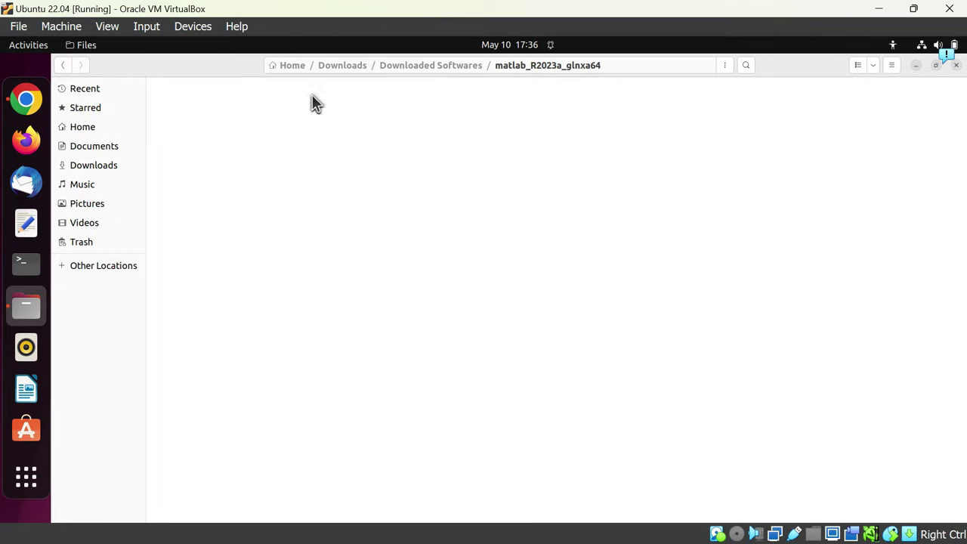
right_click(430, 194)
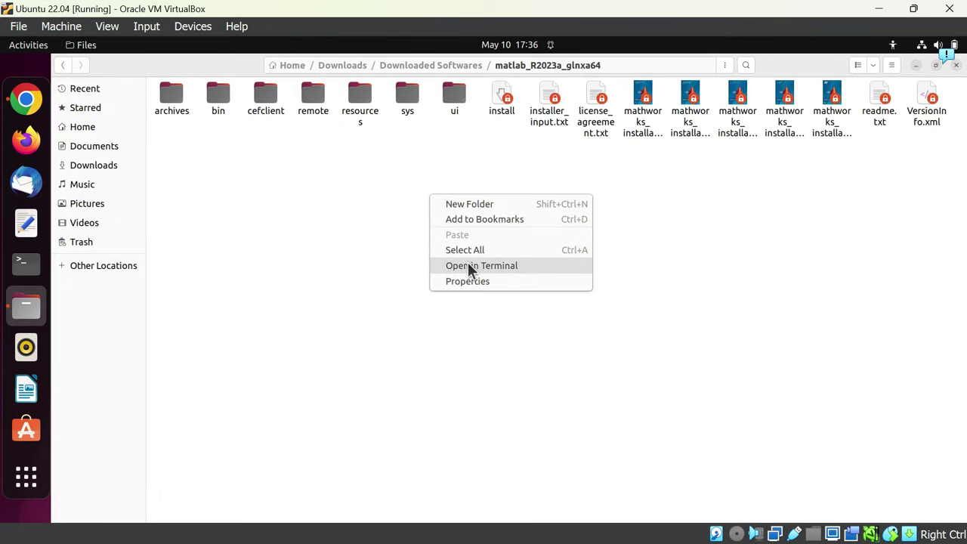
left_click(527, 265)
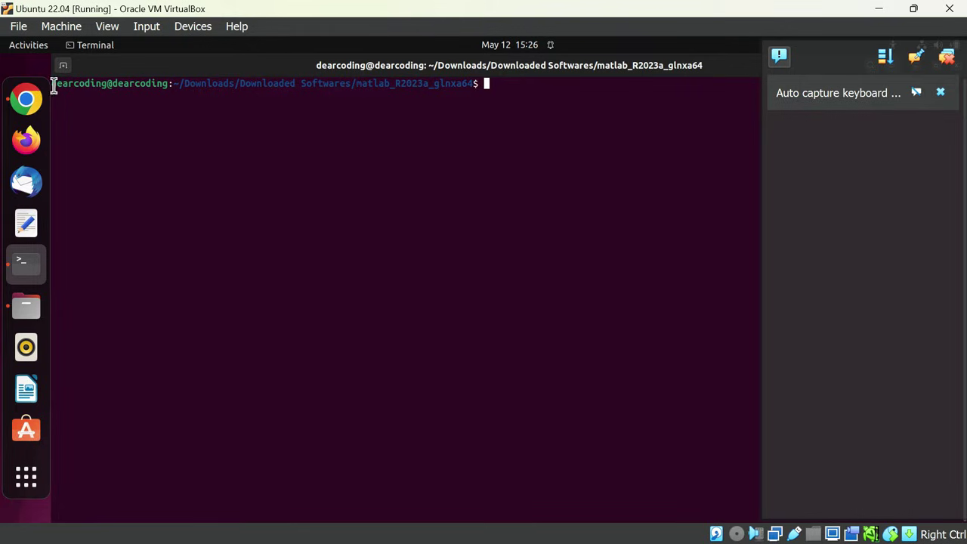
- Switch to a root shell with sudo su in the matlab_R2023a_glnxa64 folder
left_click_drag(175, 82, 495, 82)
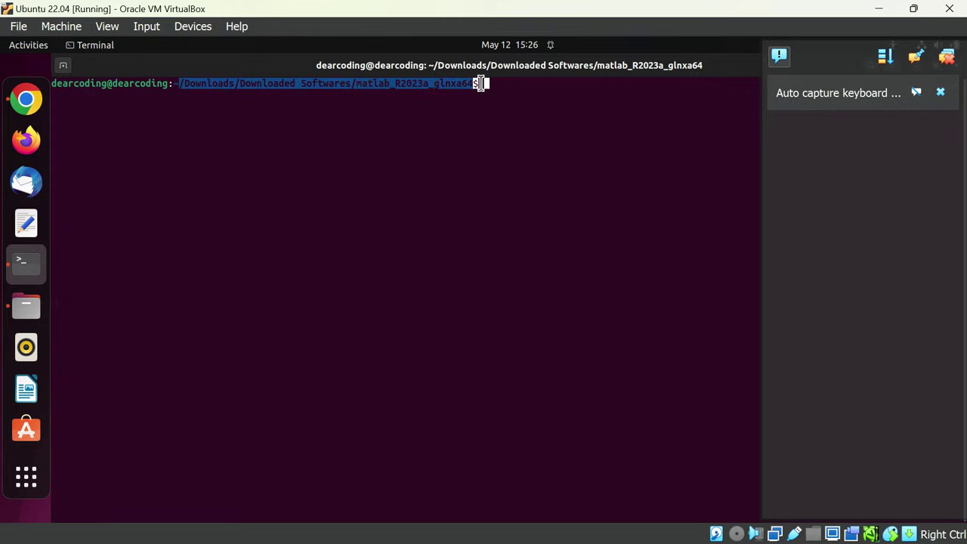
left_click(511, 83)
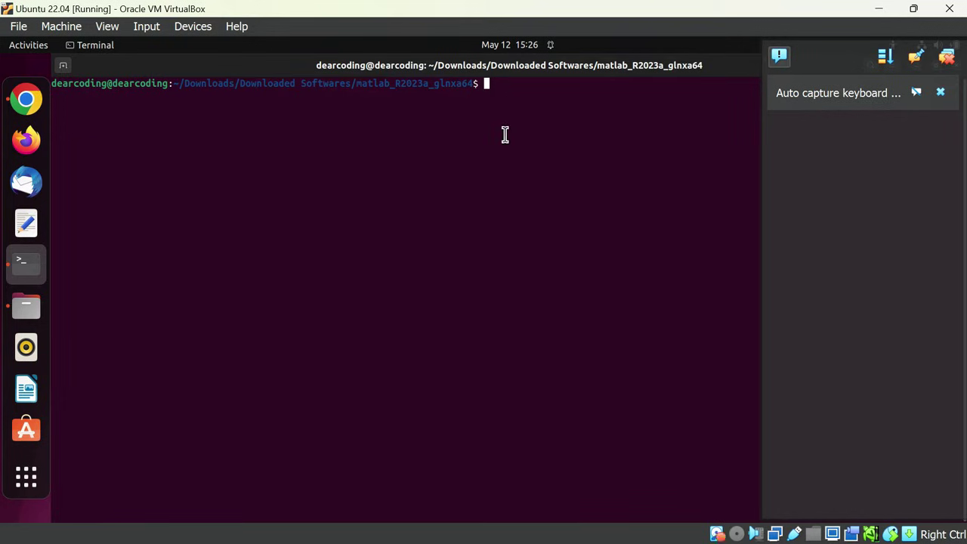
type("sudo")
type(" su")
key("Return")
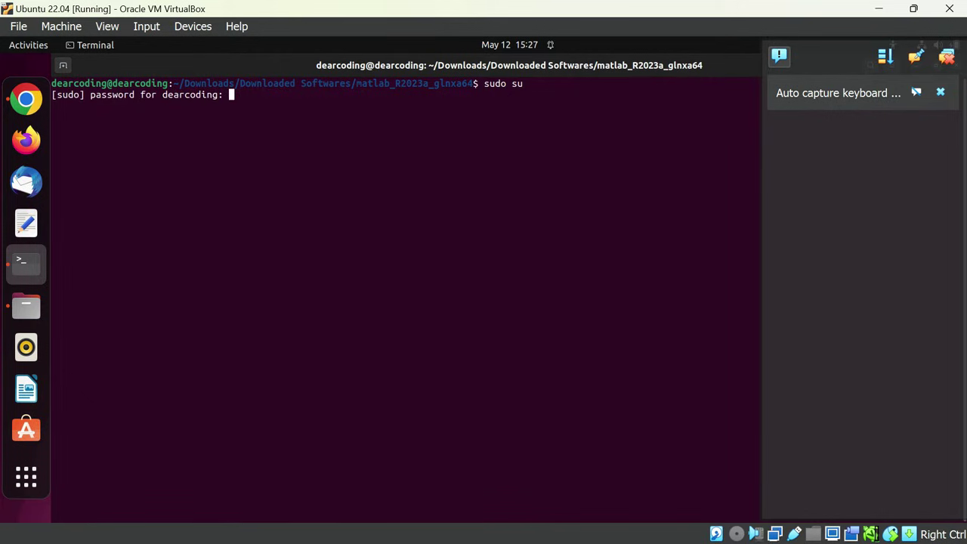
key("Return")
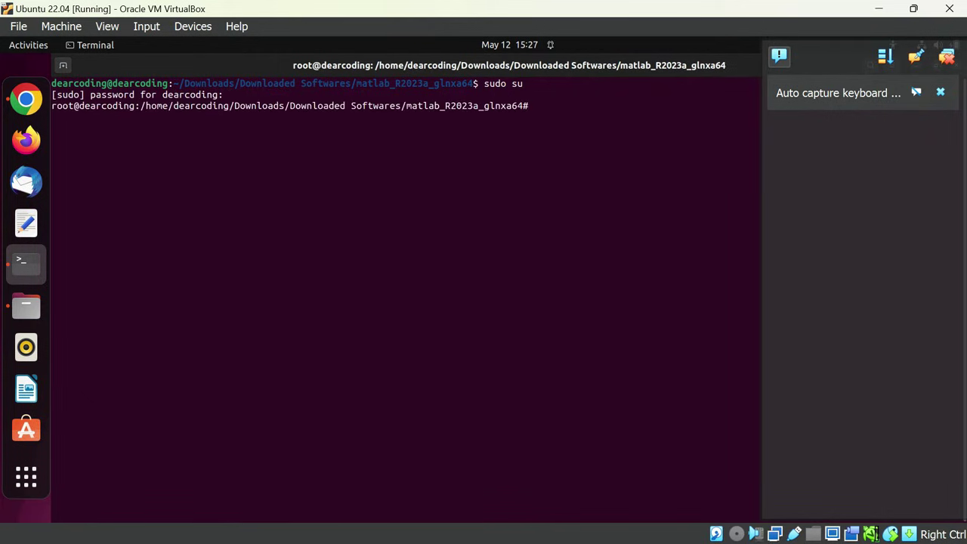
- Grant root display access with xhost SI:localuser:root and launch ./install
type("xhost S")
type("I:")
type("localuser")
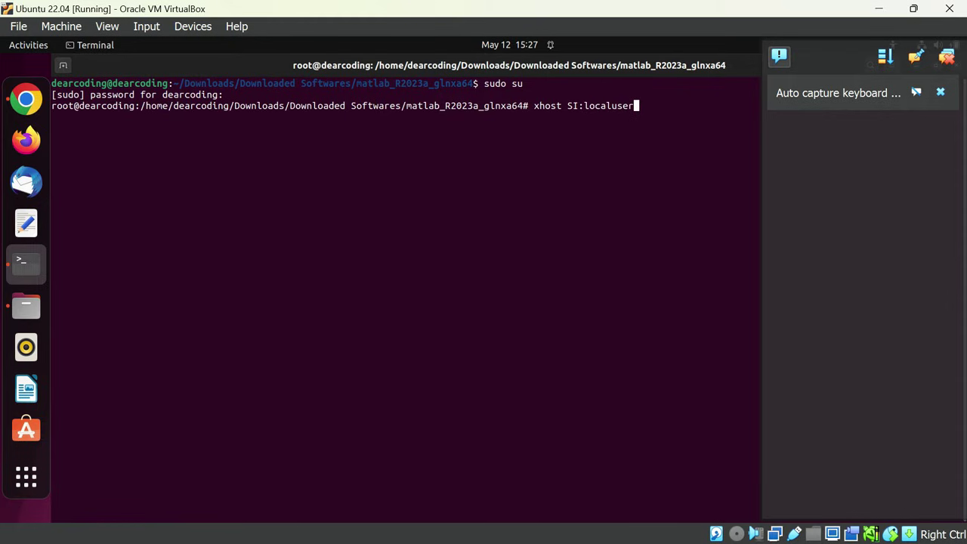
type(":root")
key("Return")
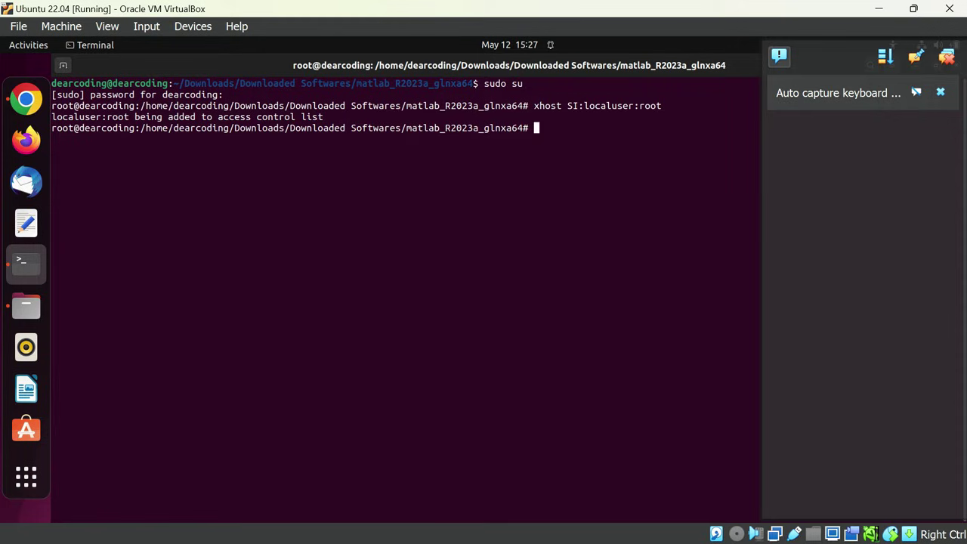
type("./instal")
type("l")
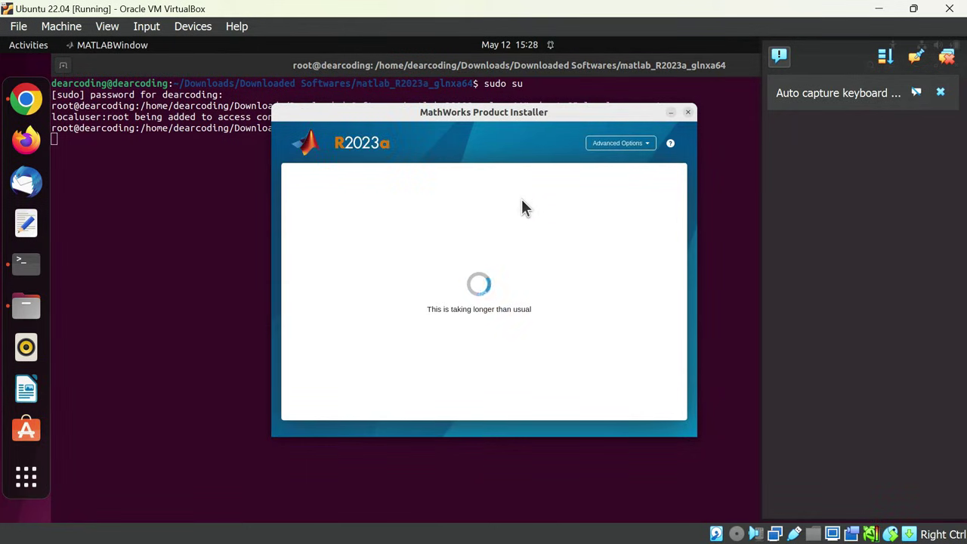
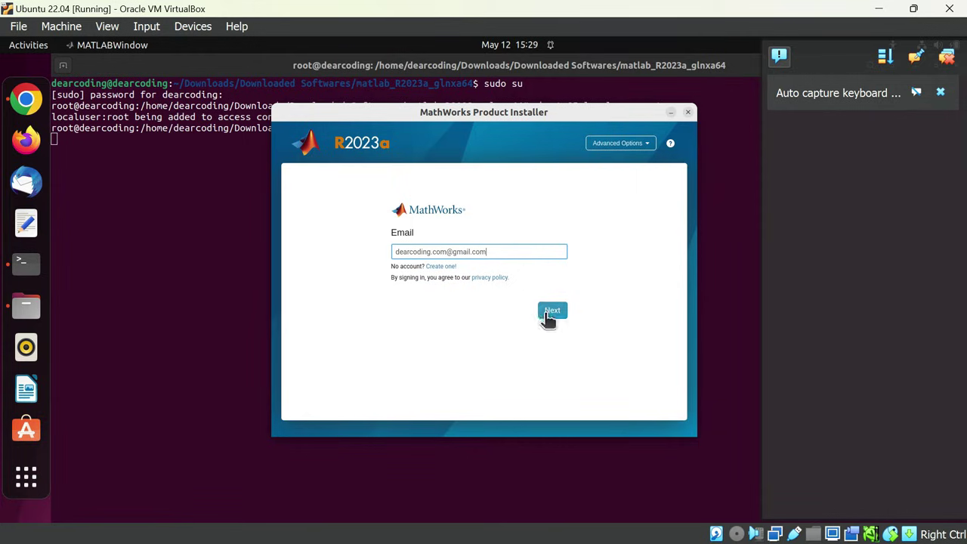
- Sign in with the dearcoding MathWorks account and accept the license agreement
left_click(552, 309)
type("dearcod")
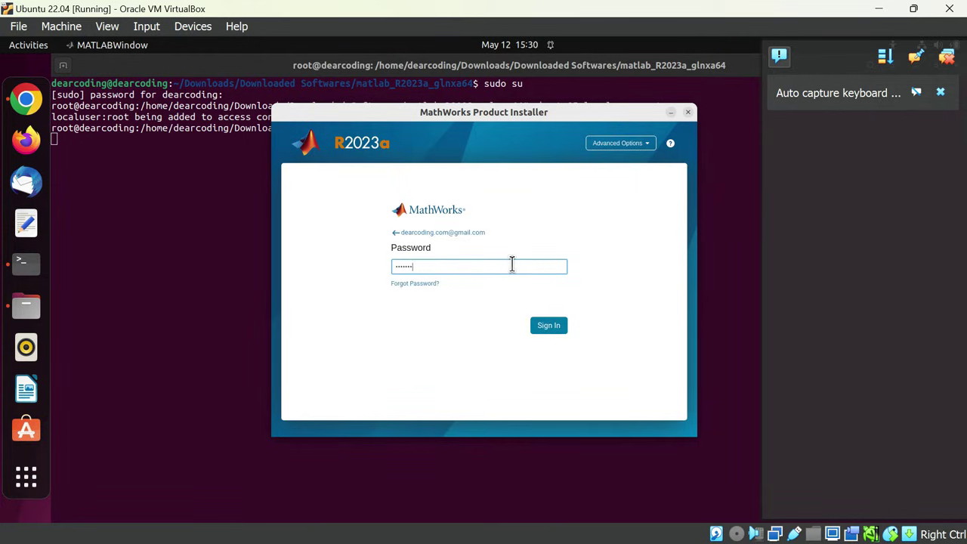
left_click(544, 325)
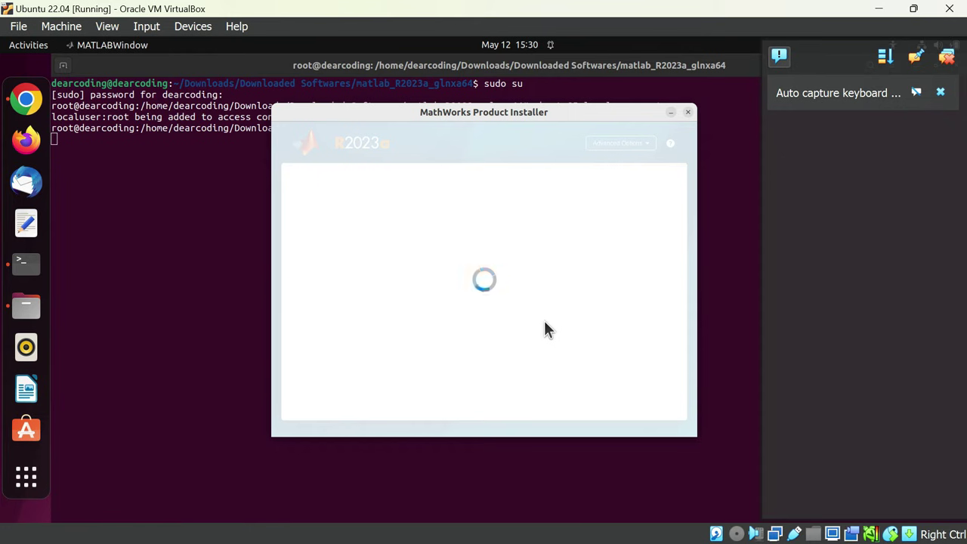
left_click(473, 338)
left_click(586, 342)
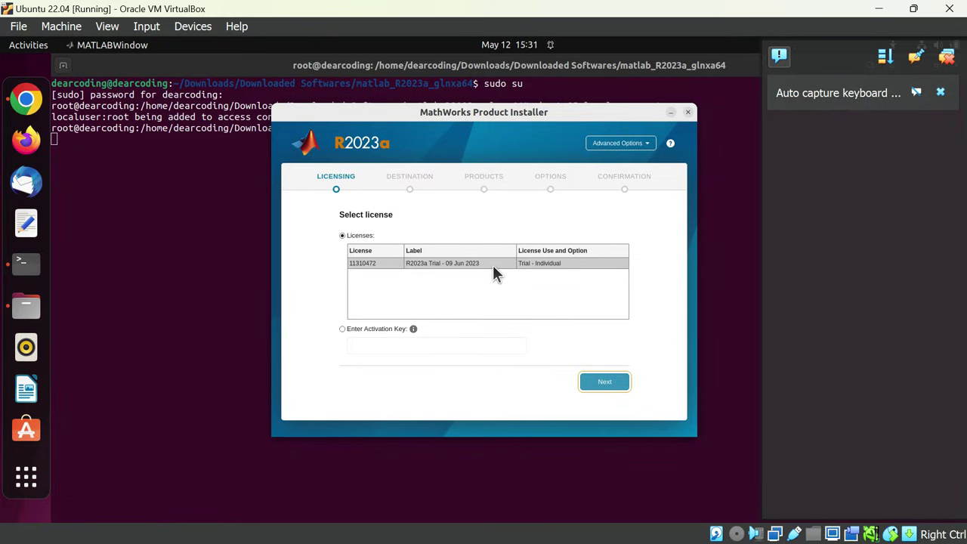
- Continue with the R2023a trial license and set the login name to 'dear coding'
left_click(605, 383)
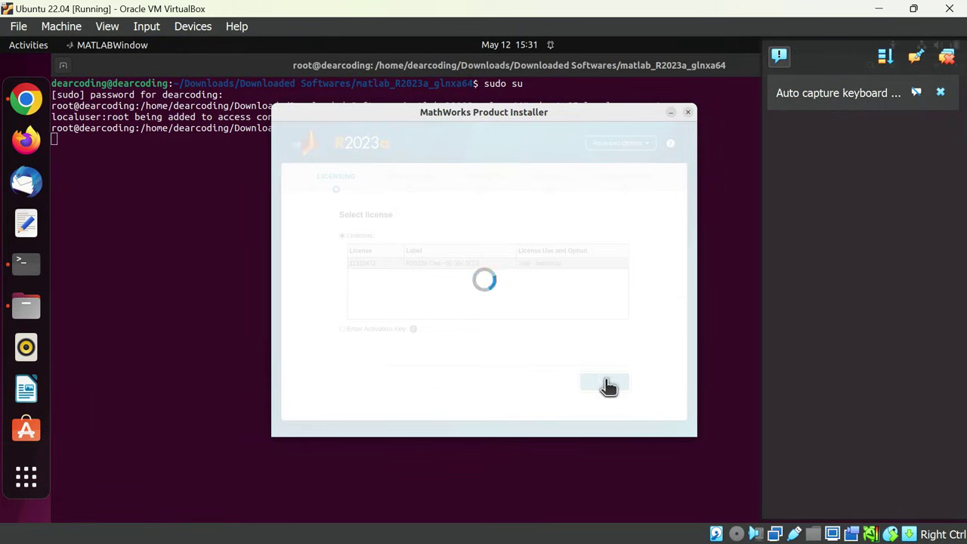
type("dear")
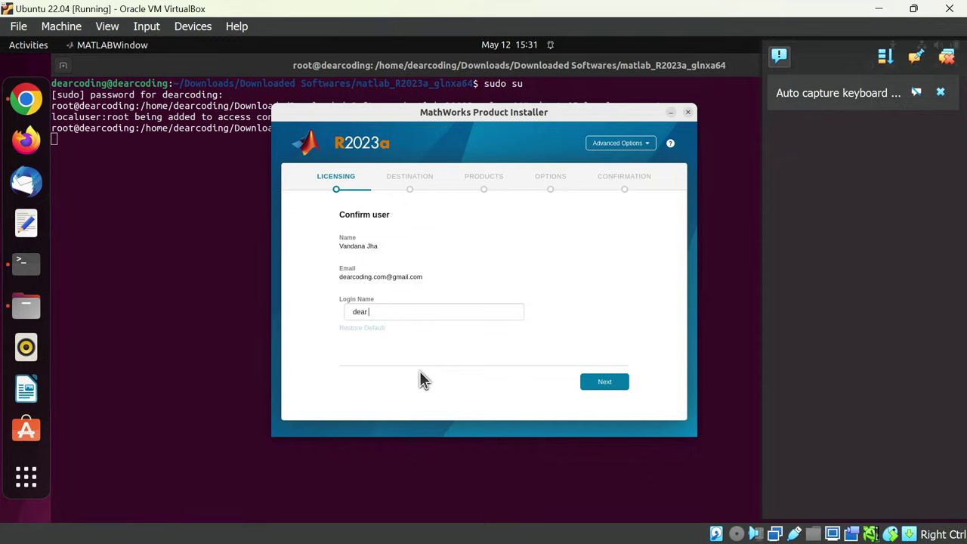
type(" coding")
left_click(604, 383)
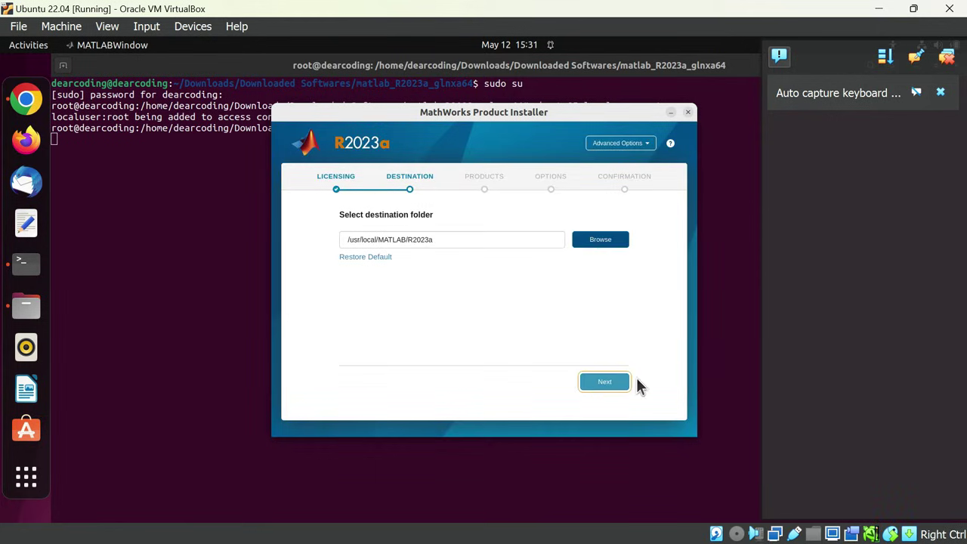
- Check the install destination via Browse, keeping /usr/local/MATLAB/R2023a
left_click_drag(345, 239, 328, 239)
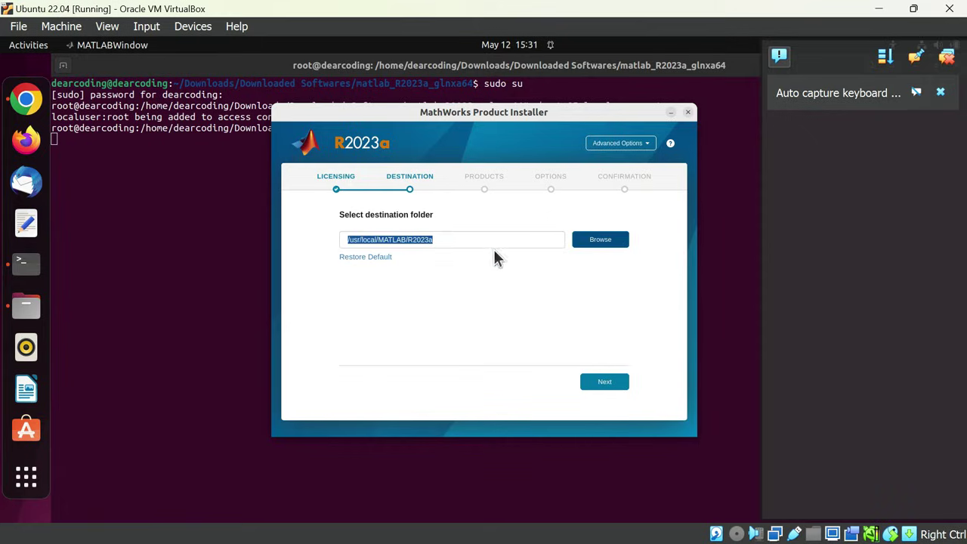
left_click(603, 240)
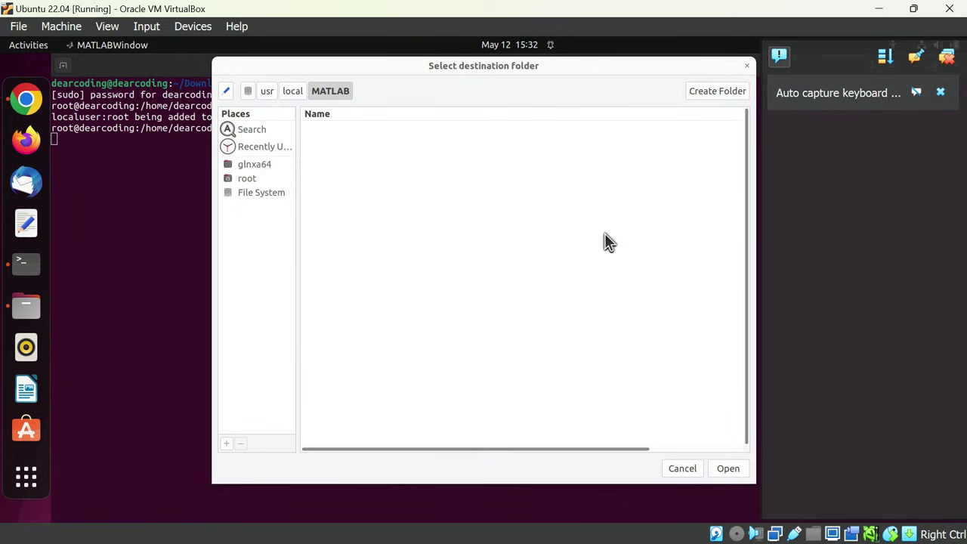
left_click(685, 469)
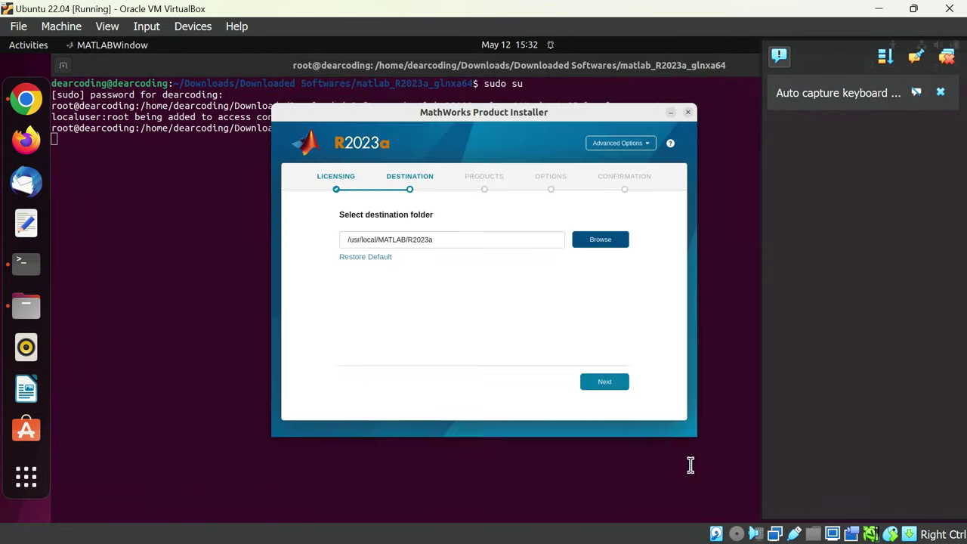
- Scroll through the product list and continue with only MATLAB selected
left_click(601, 382)
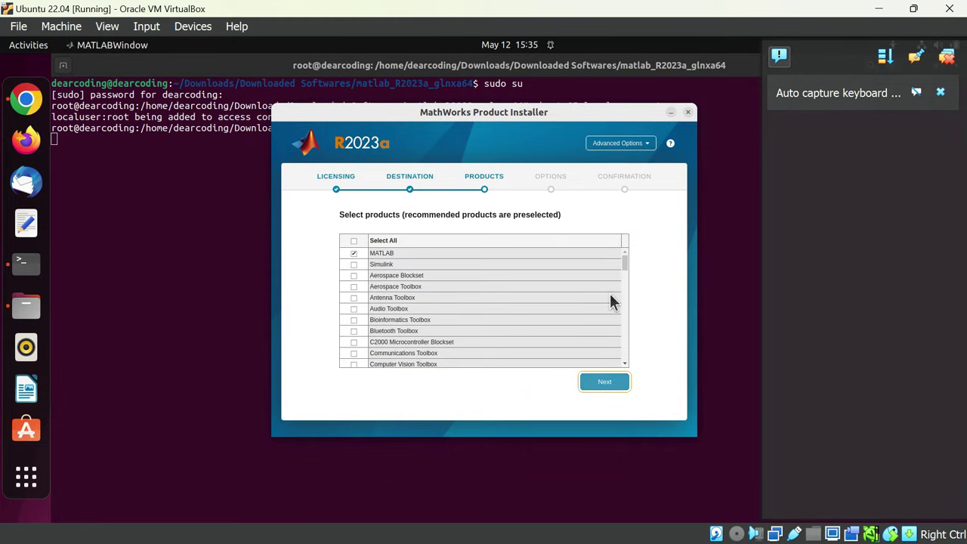
left_click_drag(626, 261, 626, 291)
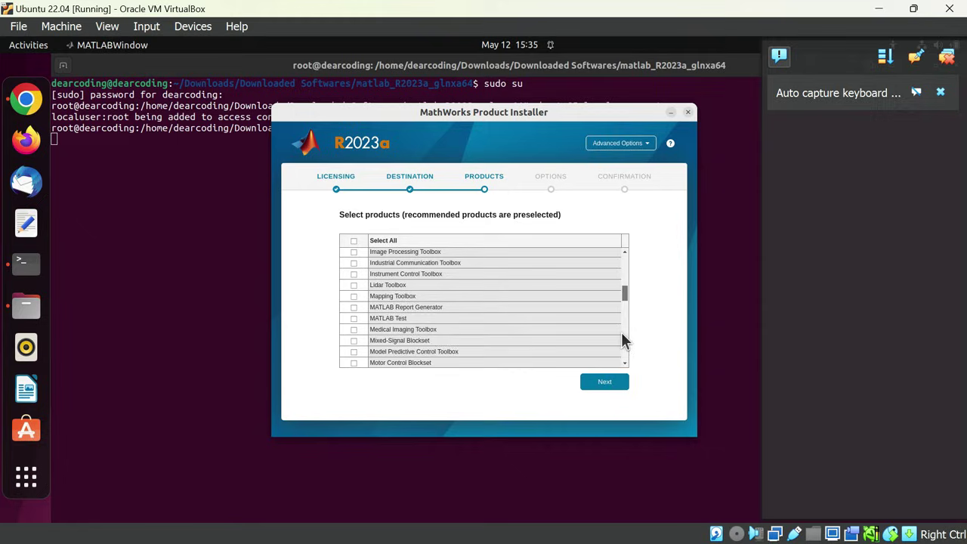
mouse_move(625, 291)
left_mouse_down()
mouse_move(626, 370)
mouse_move(616, 253)
left_mouse_up()
scroll(617, 257, "up", 8)
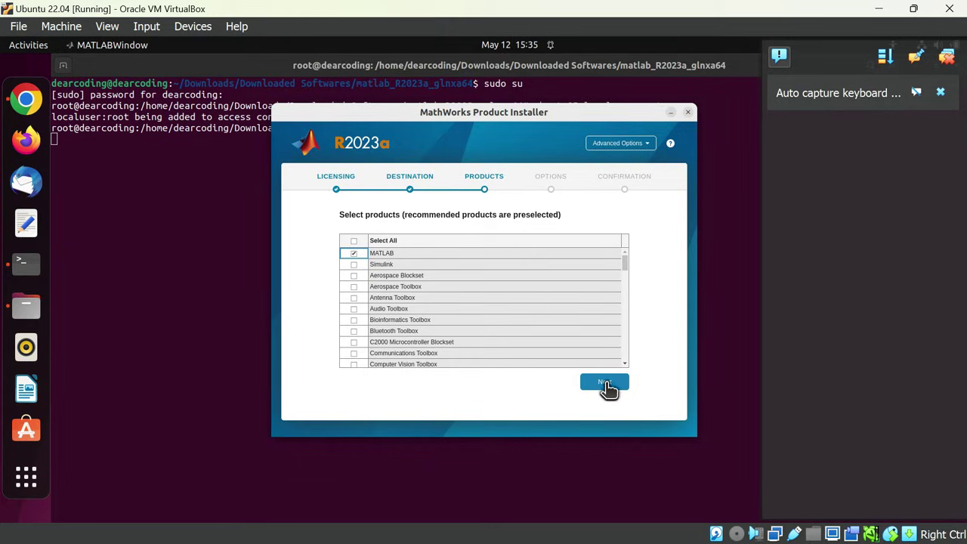
left_click(607, 386)
- Enable symbolic links to MATLAB scripts in /usr/local/bin and begin the installation
left_click(342, 236)
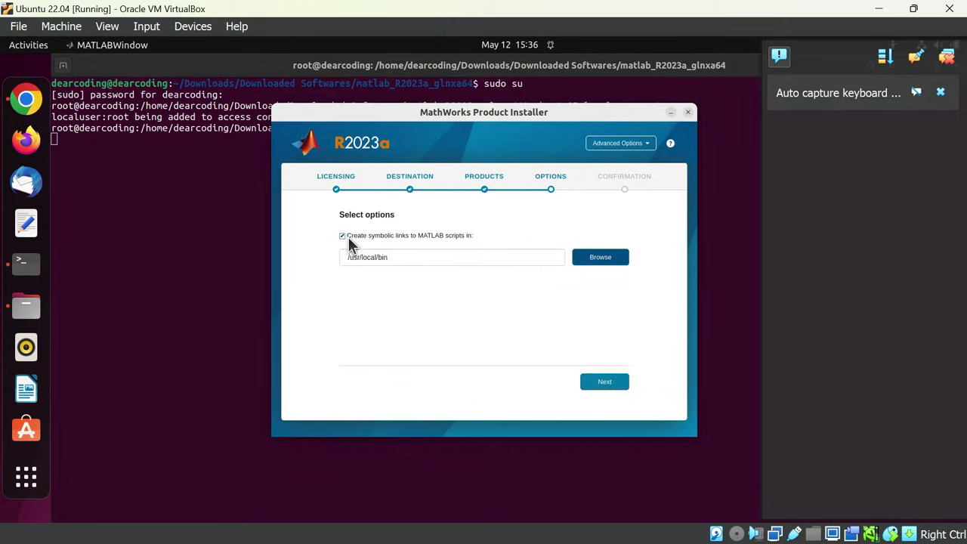
double_click(406, 264)
left_click(405, 264)
left_click(604, 382)
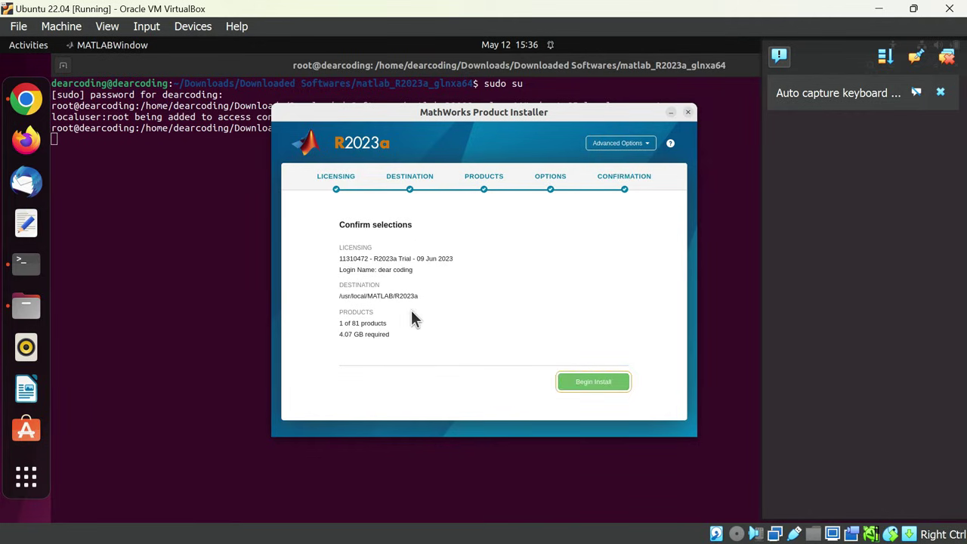
left_click(603, 388)
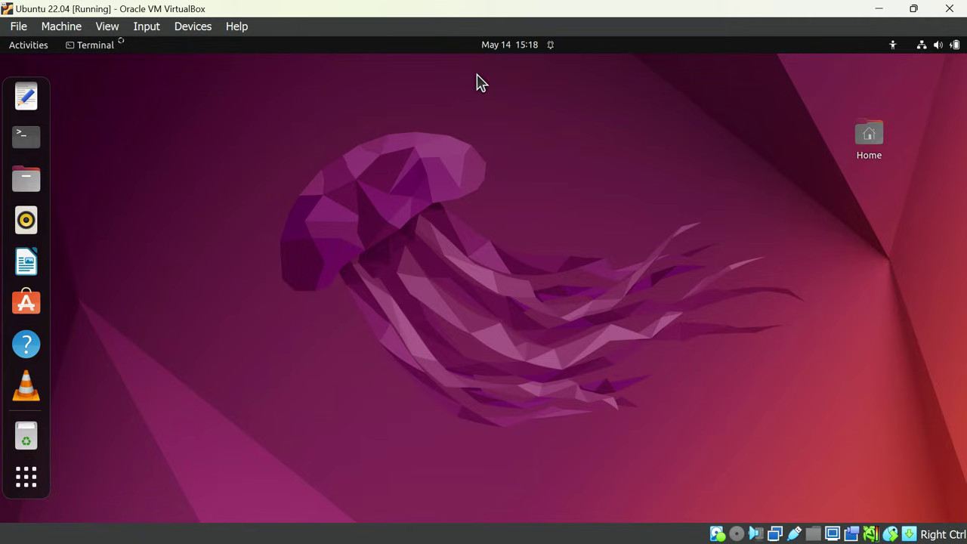
- Open a new Terminal and become root with sudo su
left_click(32, 476)
type("t")
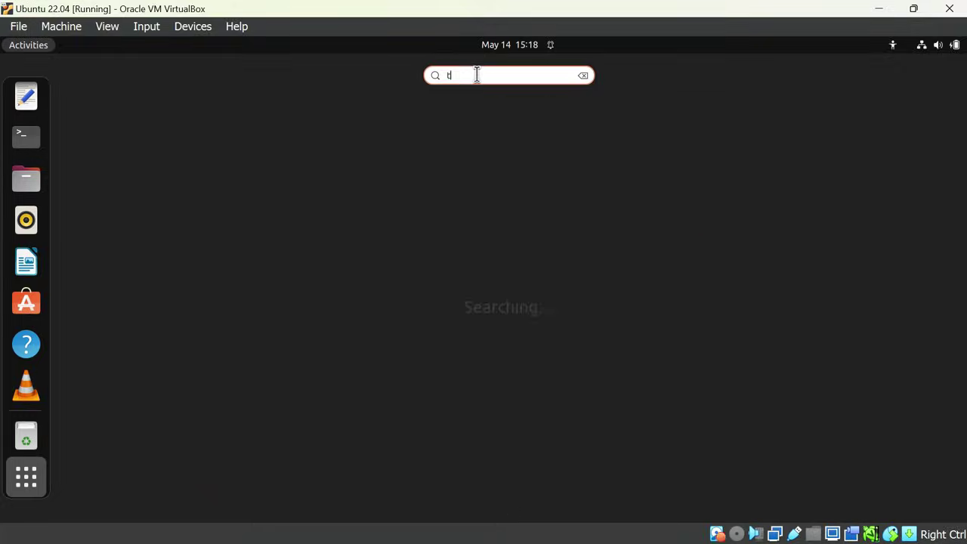
type("ermin")
key("Return")
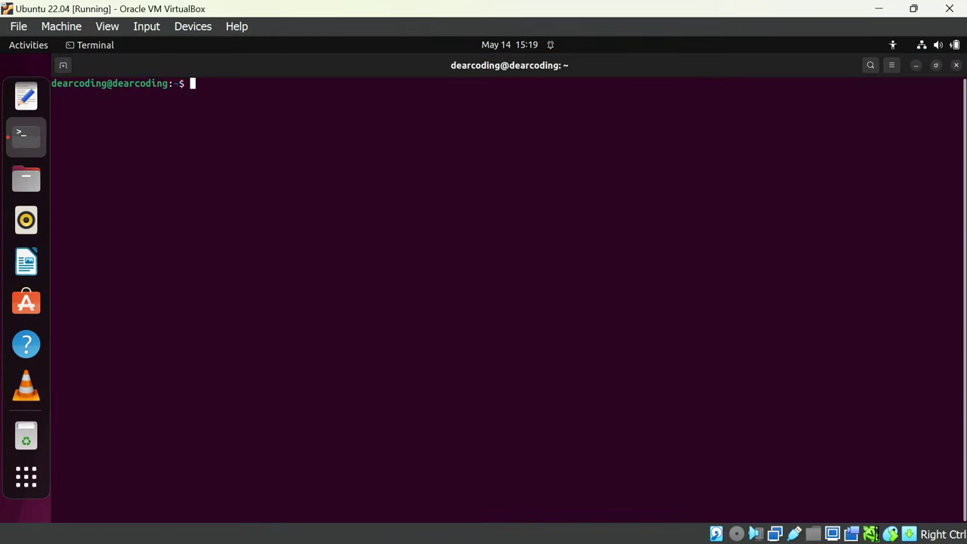
type("sudo su")
key("Return")
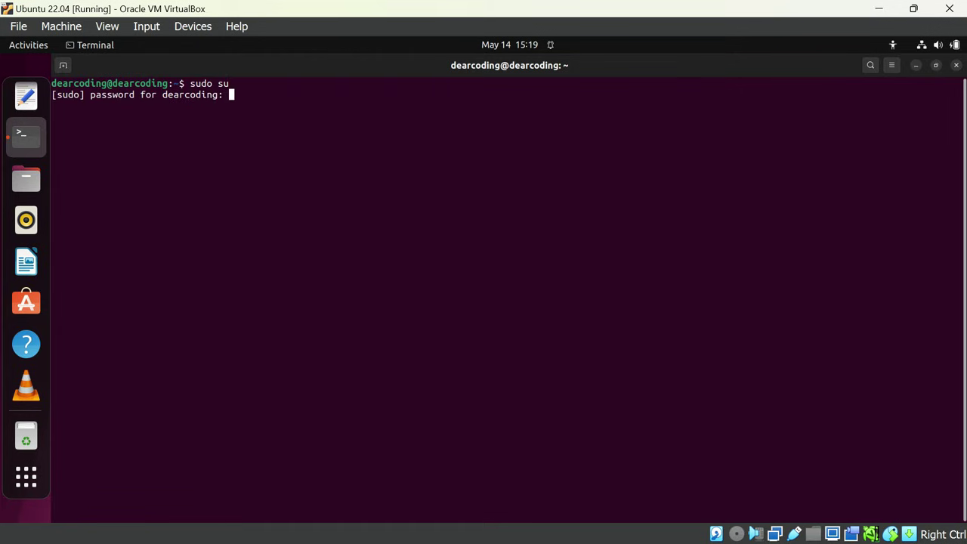
key("Return")
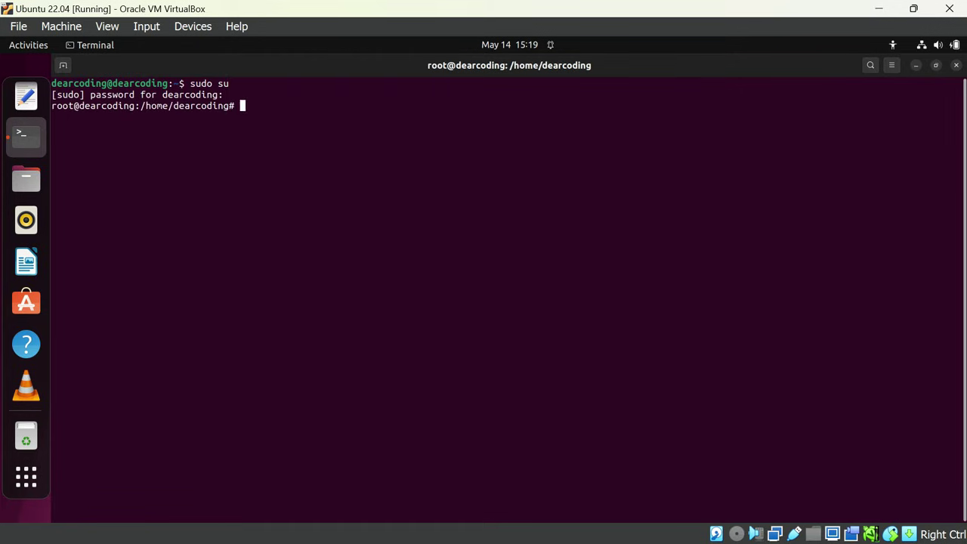
- Change into /usr/local/MATLAB/R2023a and list its contents
type("cd /")
type("usr/llocal")
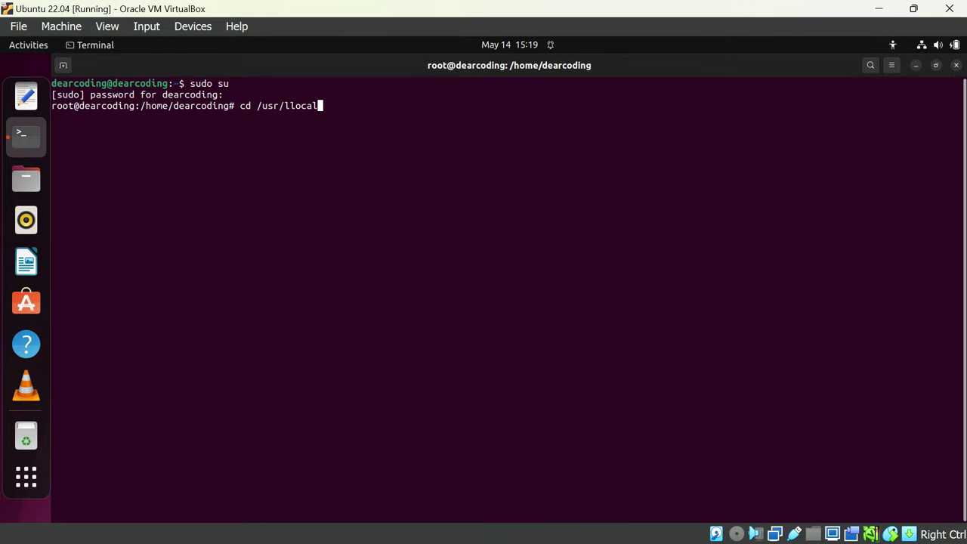
key("BackSpace")
key("BackSpace")
key("BackSpace")
type("ocal/")
type("MATLAB/")
type("R2023a")
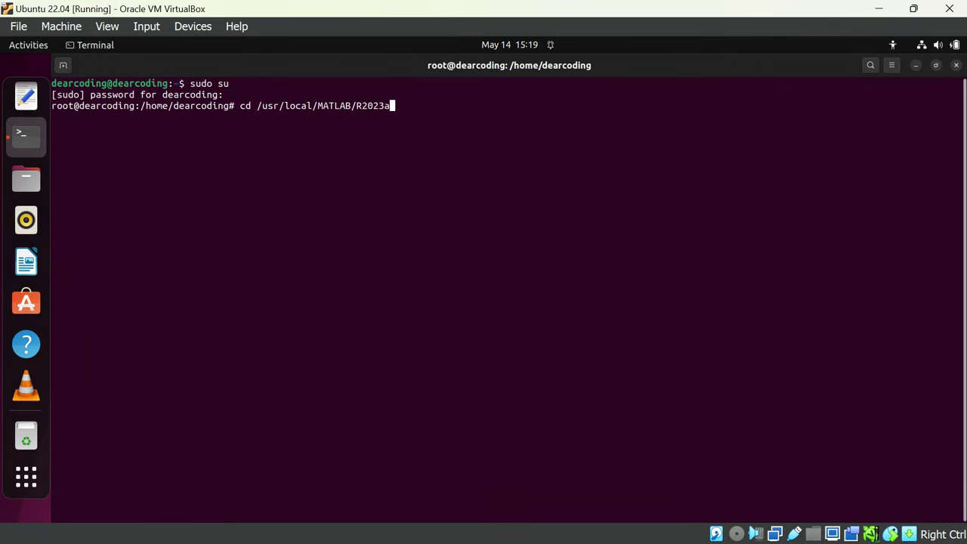
key("Return")
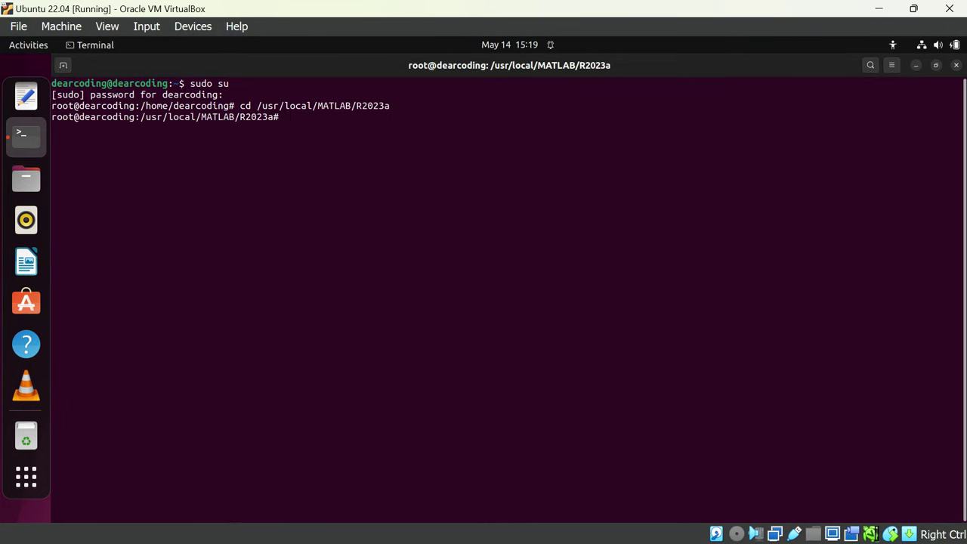
type("ls")
key("Return")
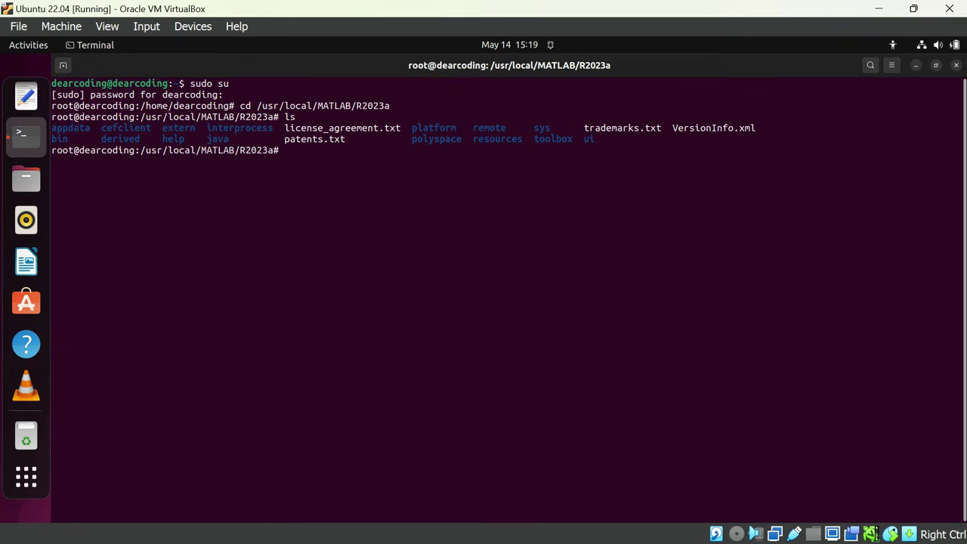
- Enter the bin folder and put ./activate_matlab.sh at the prompt by copy-pasting the name
type("cd")
type(" bin")
key("Return")
key("Return")
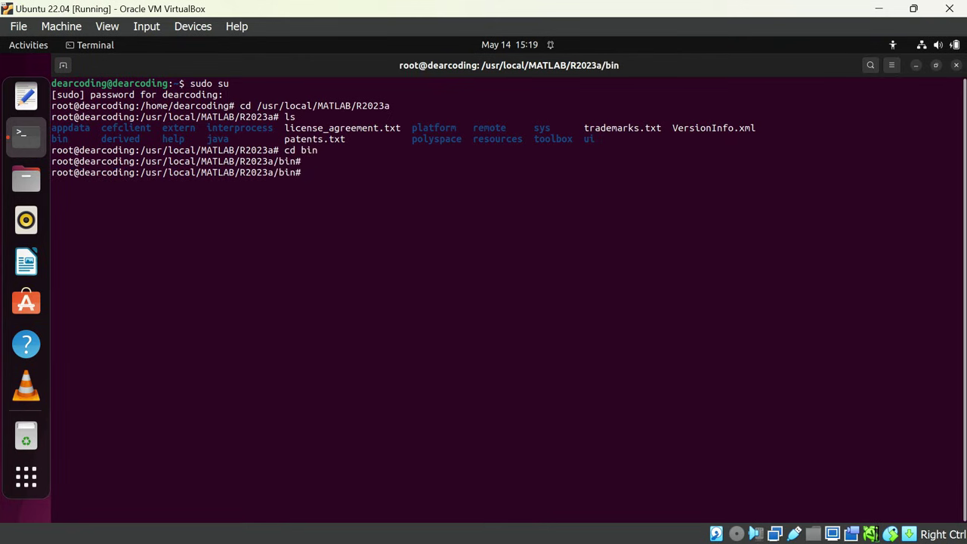
type("ls")
key("Return")
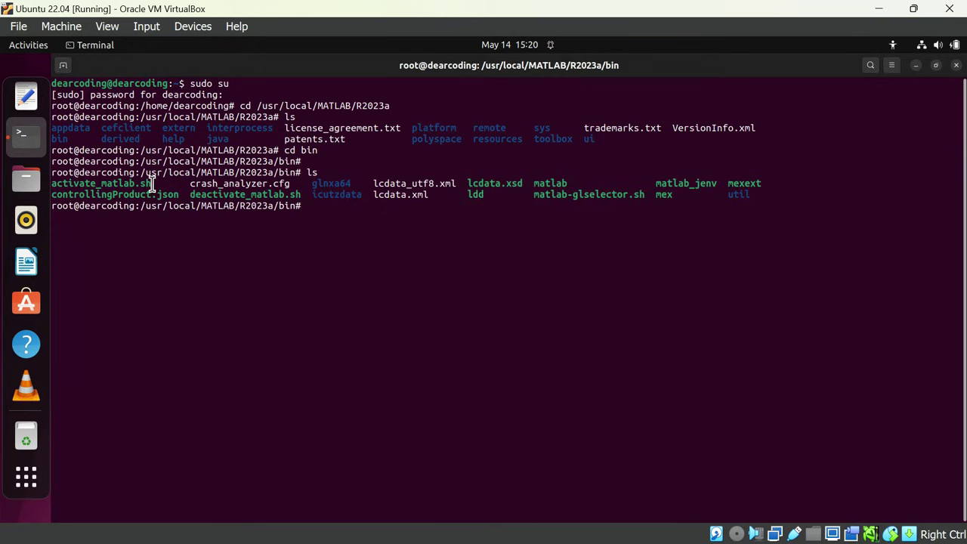
double_click(51, 185)
right_click(92, 186)
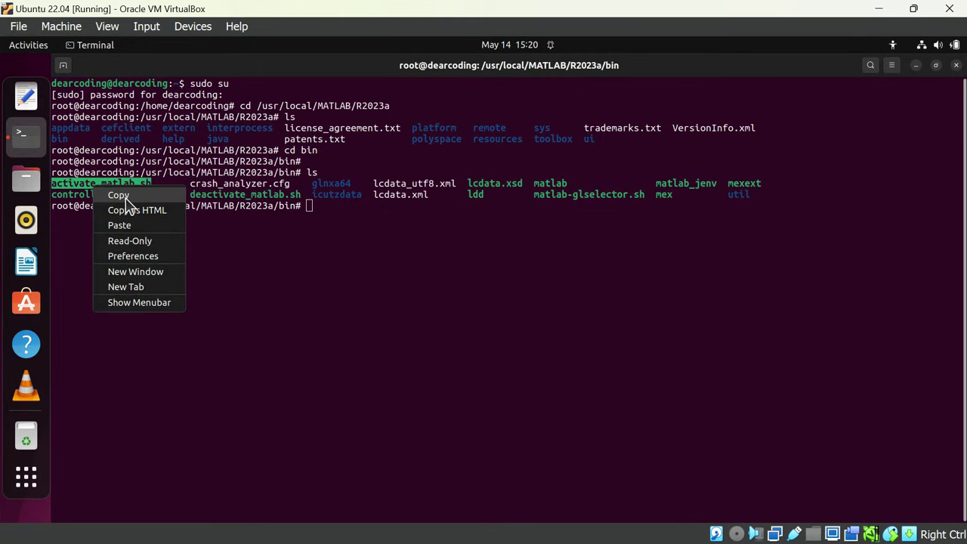
left_click(117, 195)
left_click(341, 225)
type("./")
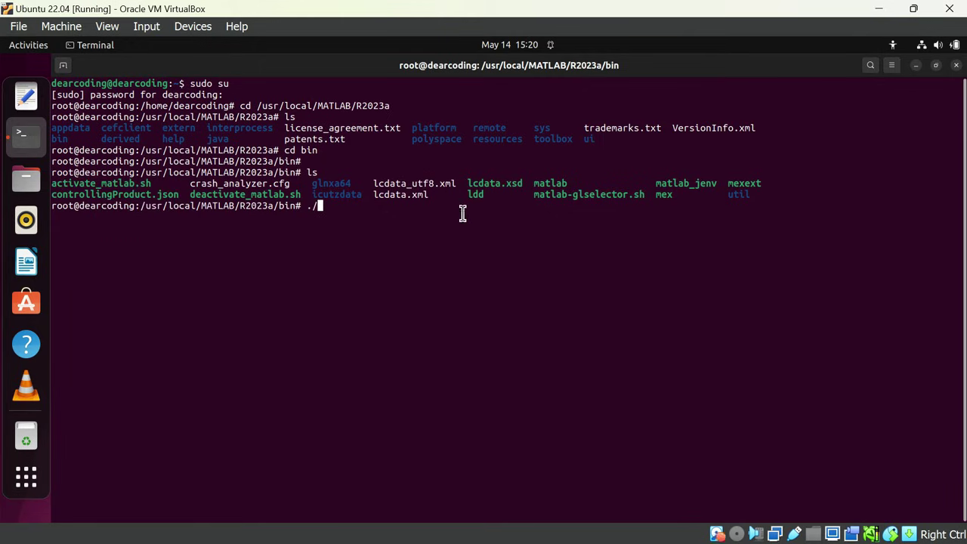
right_click(462, 210)
left_click(486, 255)
key("ctrl+shift+v")
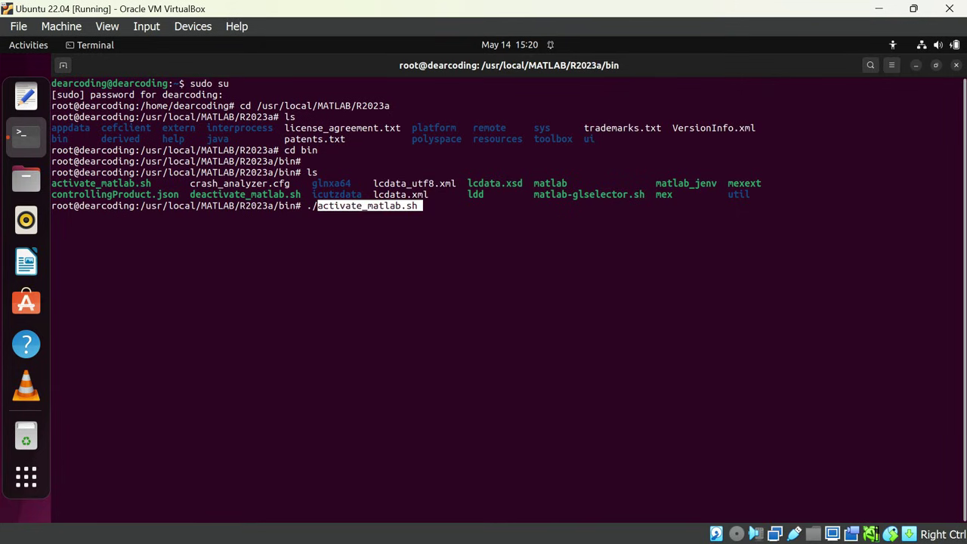
- Run the activation script and log in to the MathWorks account for internet activation
key("Return")
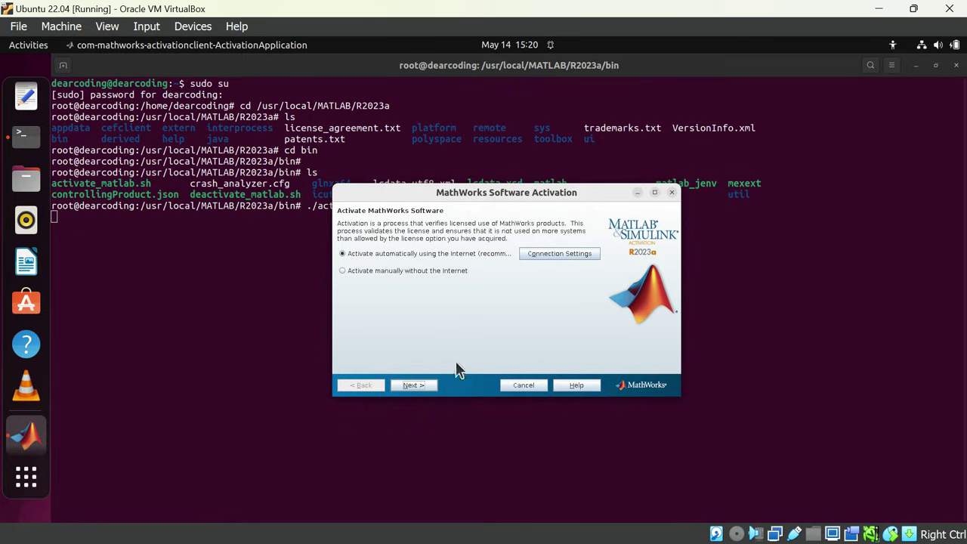
left_click(424, 389)
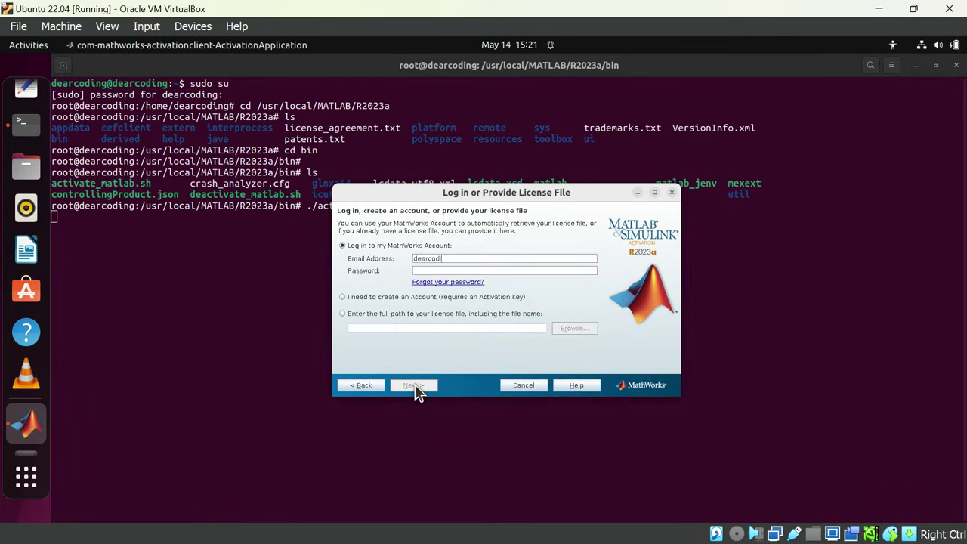
type("gmail.com")
key("Tab")
type("*************")
left_click(405, 383)
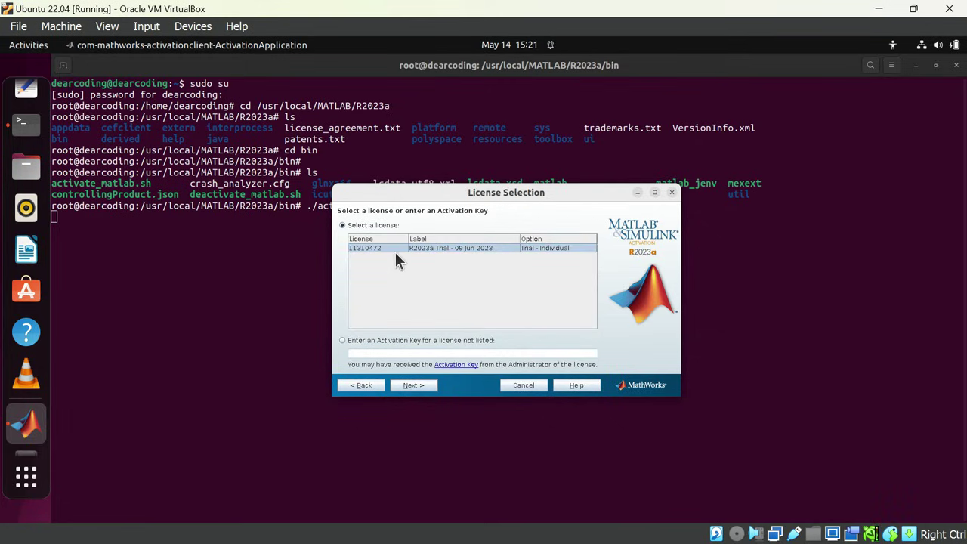
- Activate with the R2023a trial license using login name 'dearcoding' without a space
left_click(415, 385)
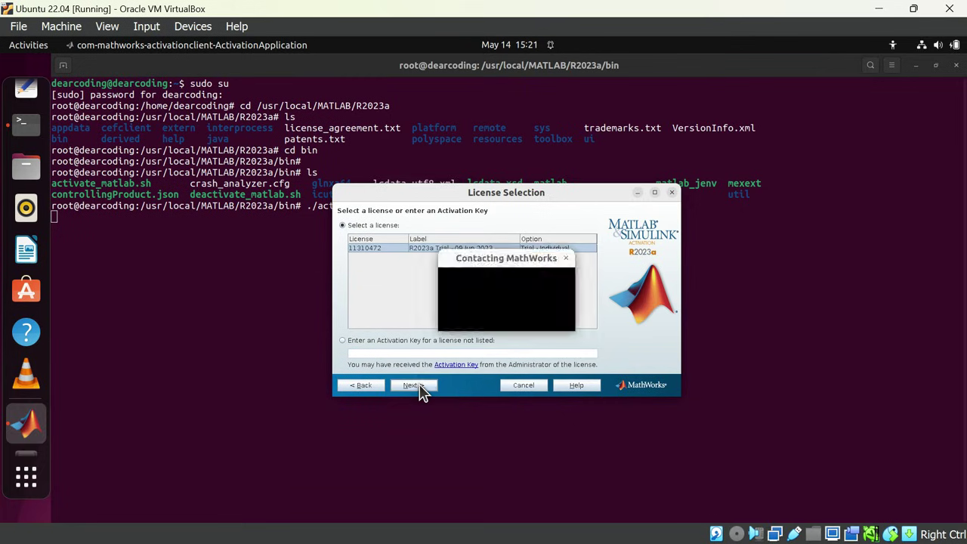
type("dear coding")
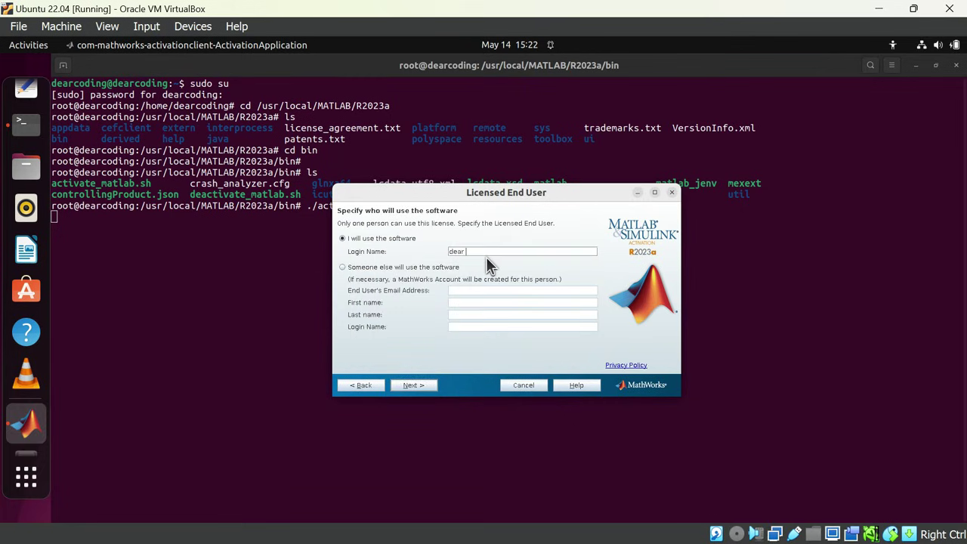
left_click(418, 389)
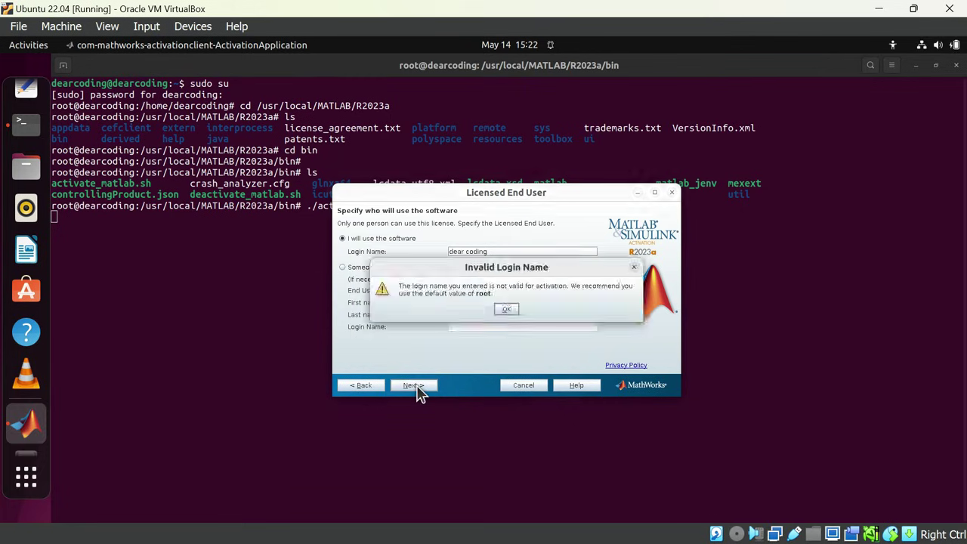
left_click(506, 310)
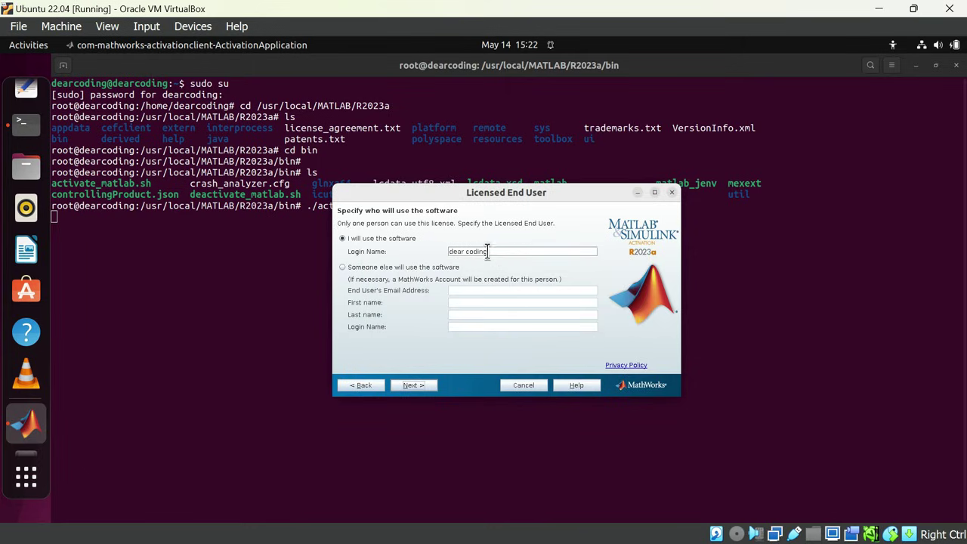
left_click(468, 251)
left_click(411, 389)
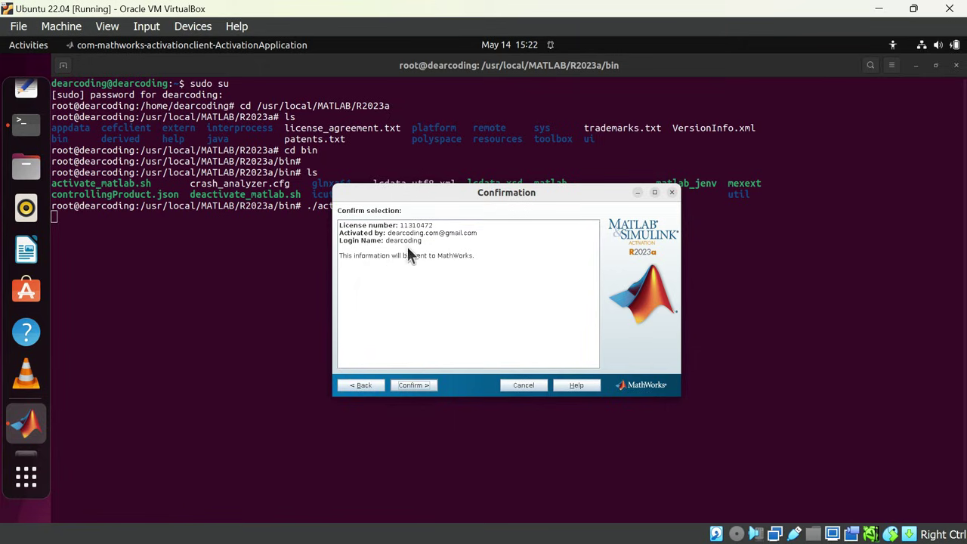
left_click(420, 387)
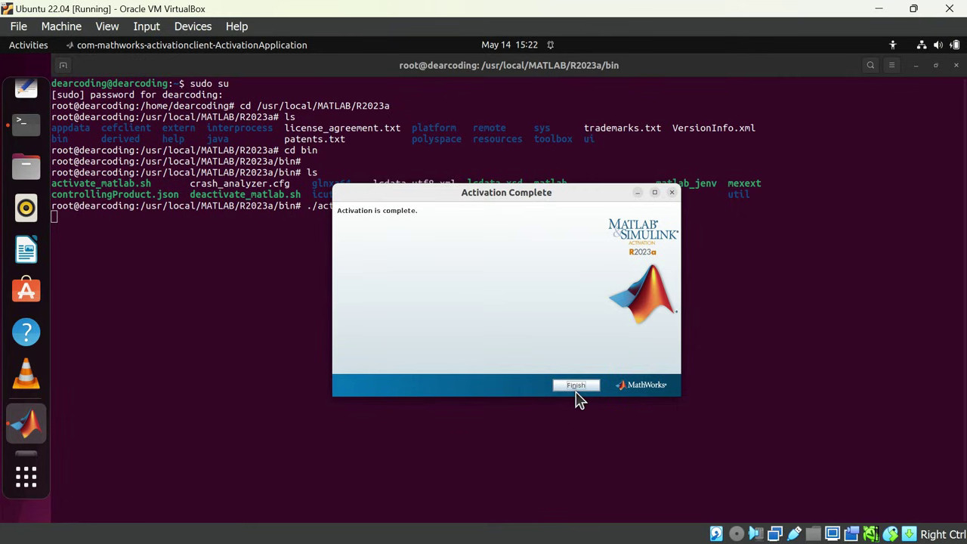
left_click(582, 387)
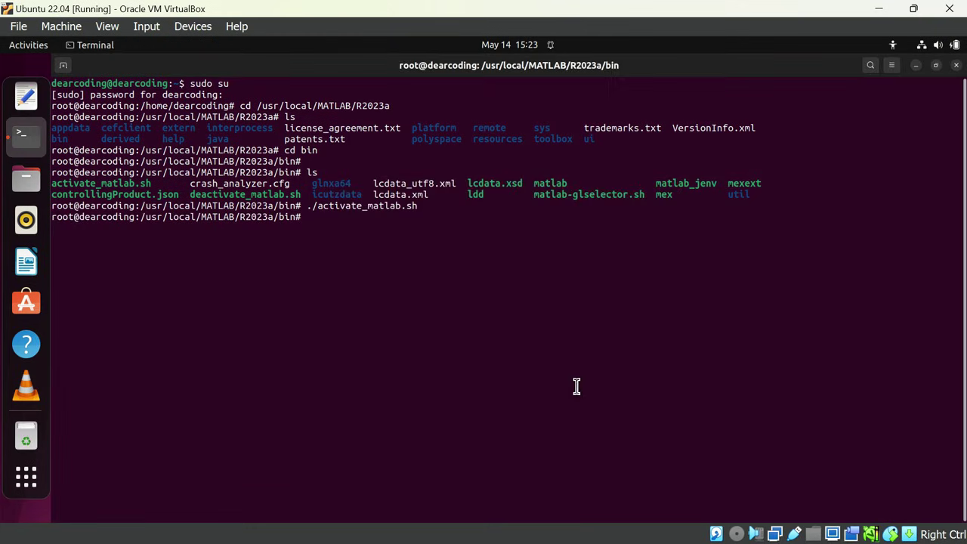
- Close the old terminal window, confirming termination of its running process
left_click(26, 475)
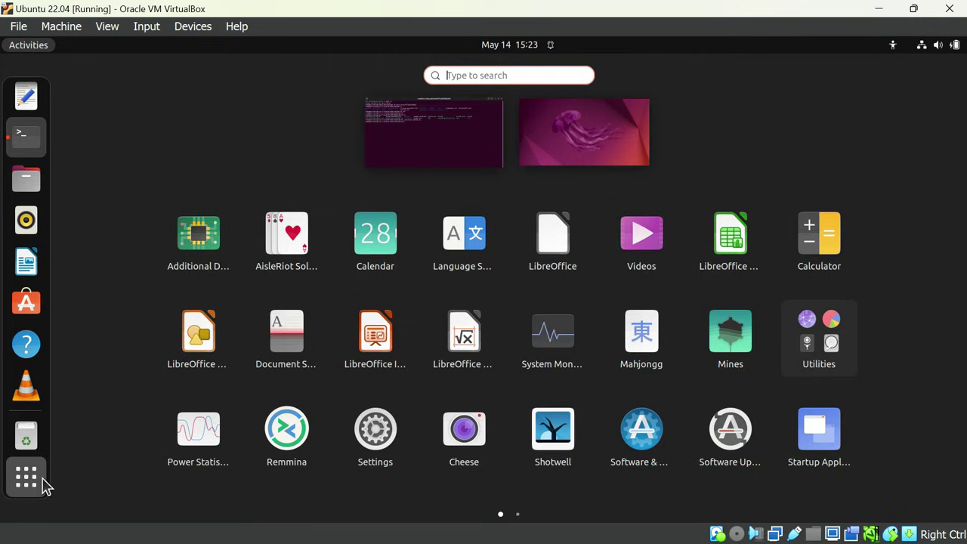
left_click(42, 480)
left_click(955, 65)
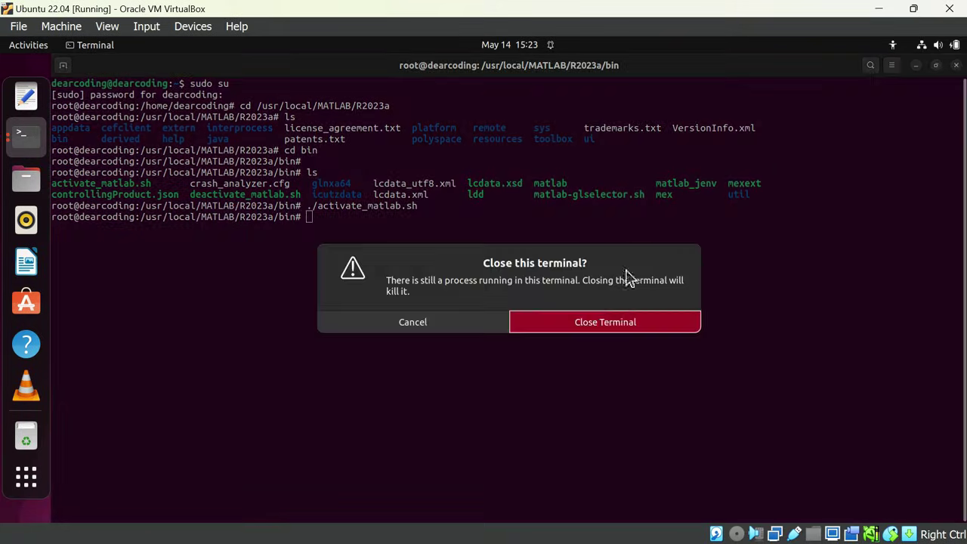
left_click(593, 325)
- Launch a fresh Terminal by searching 'termi' in the application overview
left_click(25, 475)
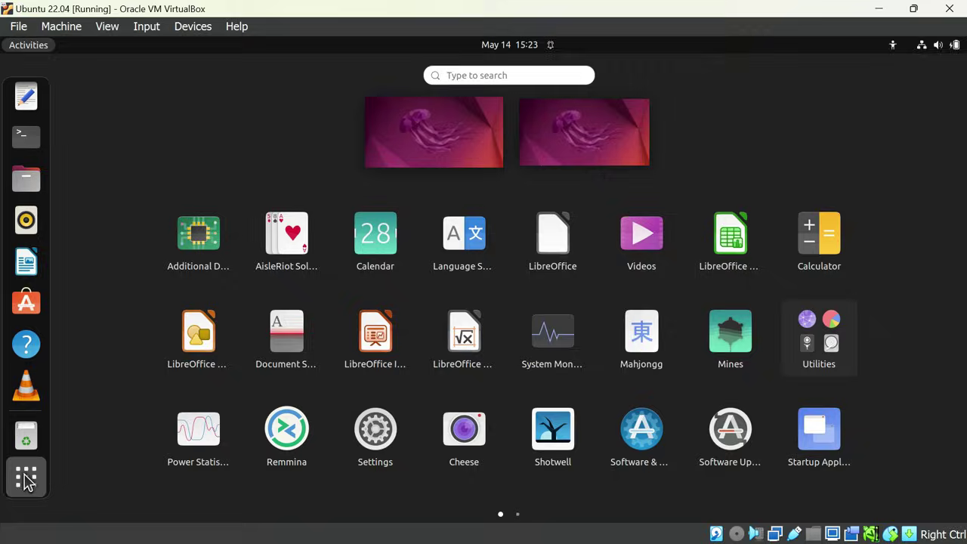
left_click(491, 76)
type("termi")
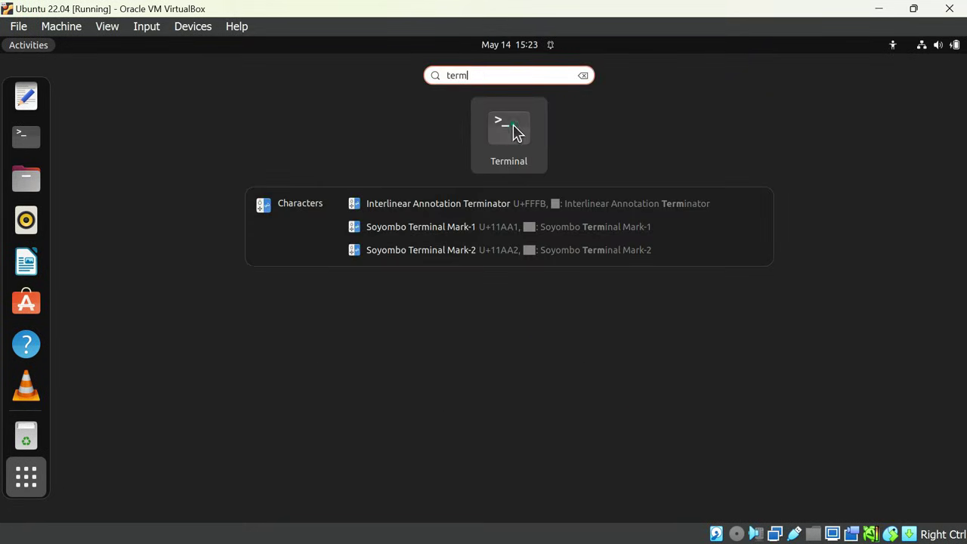
left_click(512, 130)
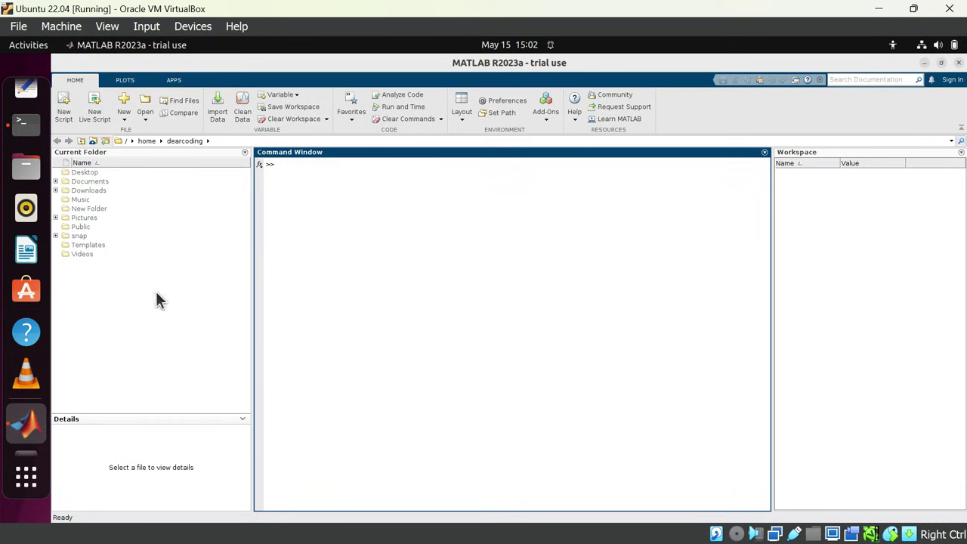
- Create a new script named AmpShiftKeyingLab.m in the Current Folder
right_click(156, 292)
mouse_move(227, 313)
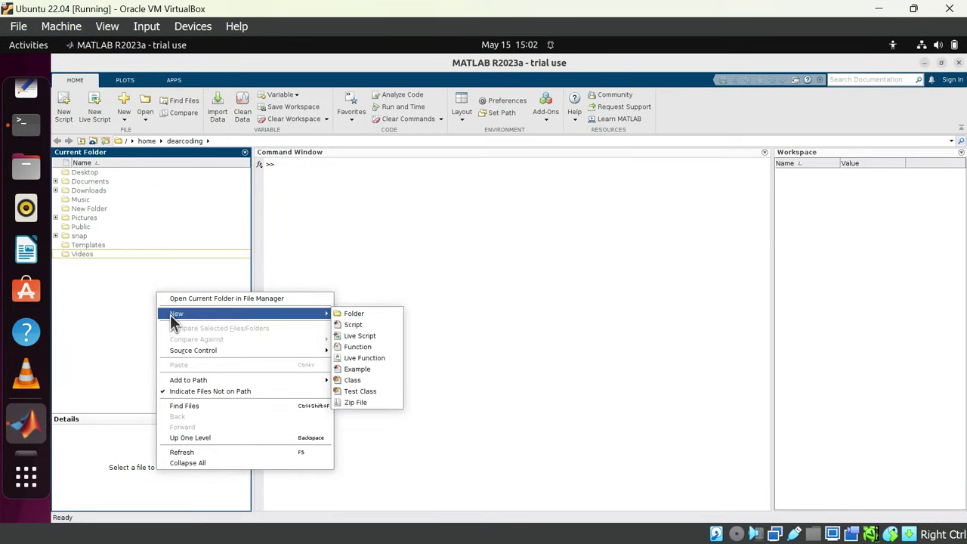
left_click(355, 325)
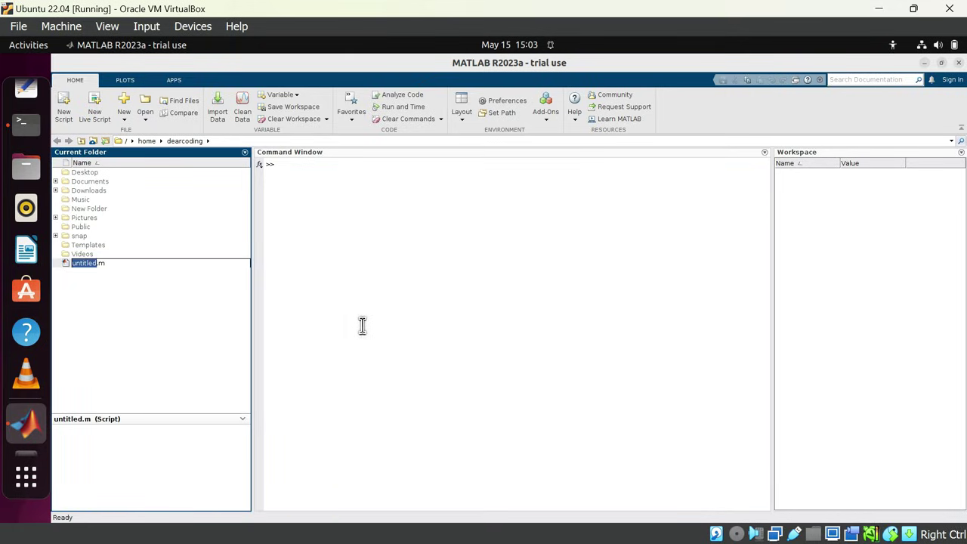
type("AmpShiftKeyingLab")
key("Return")
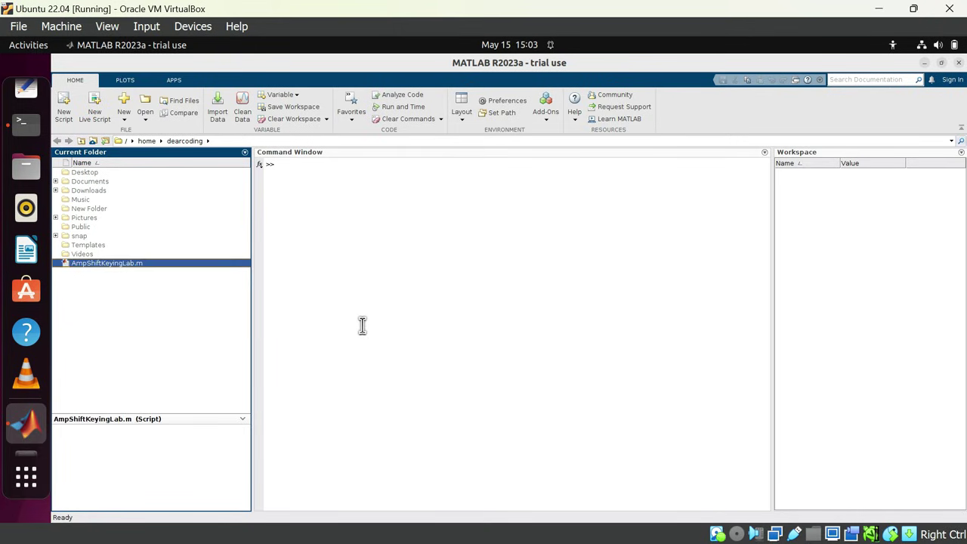
- Paste the amplitude shift keying code into AmpShiftKeyingLab.m, then save and run it
double_click(113, 264)
right_click(333, 412)
left_click(354, 258)
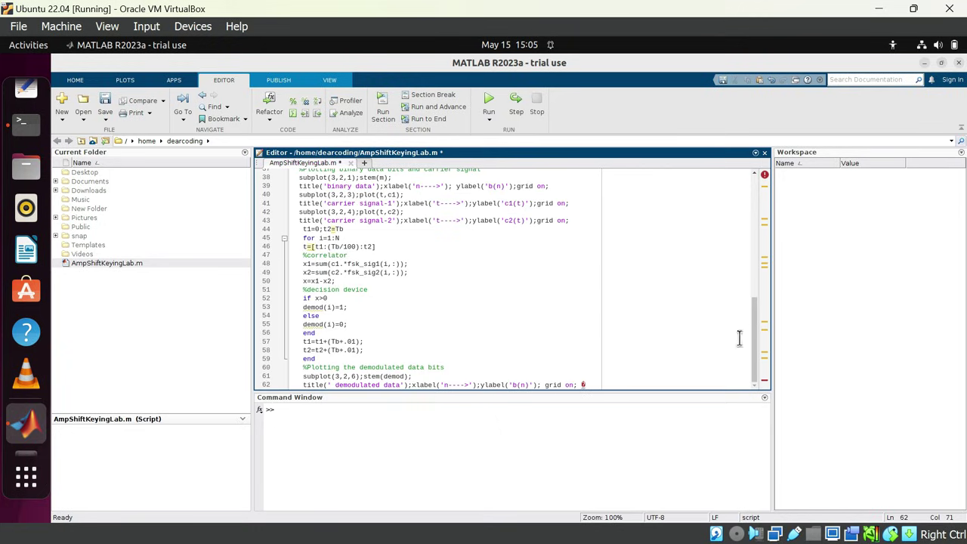
left_click_drag(756, 371, 756, 155)
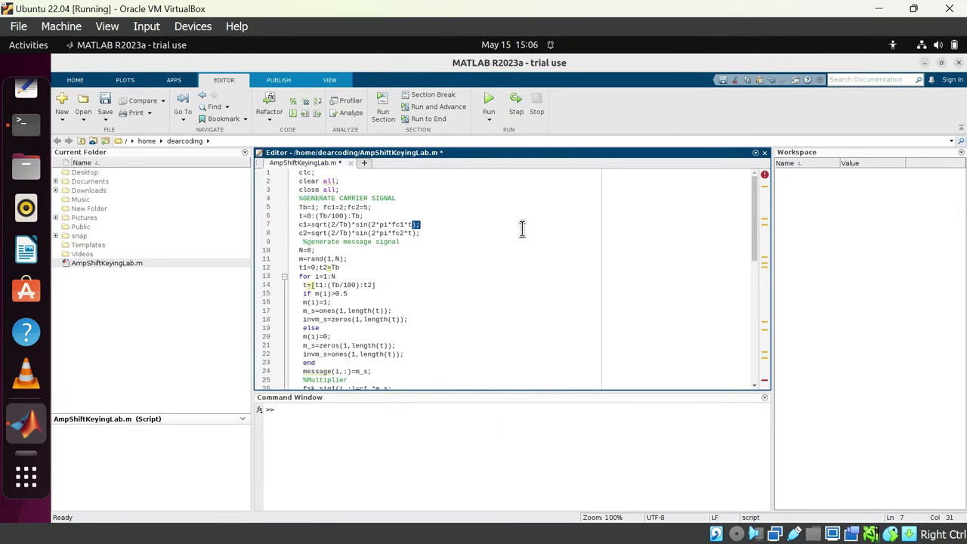
left_click(317, 276)
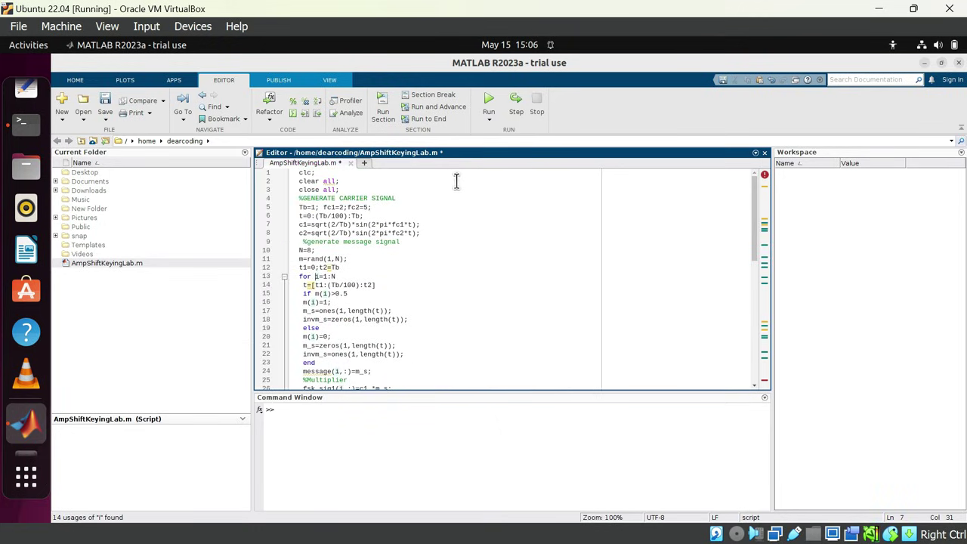
left_click(487, 102)
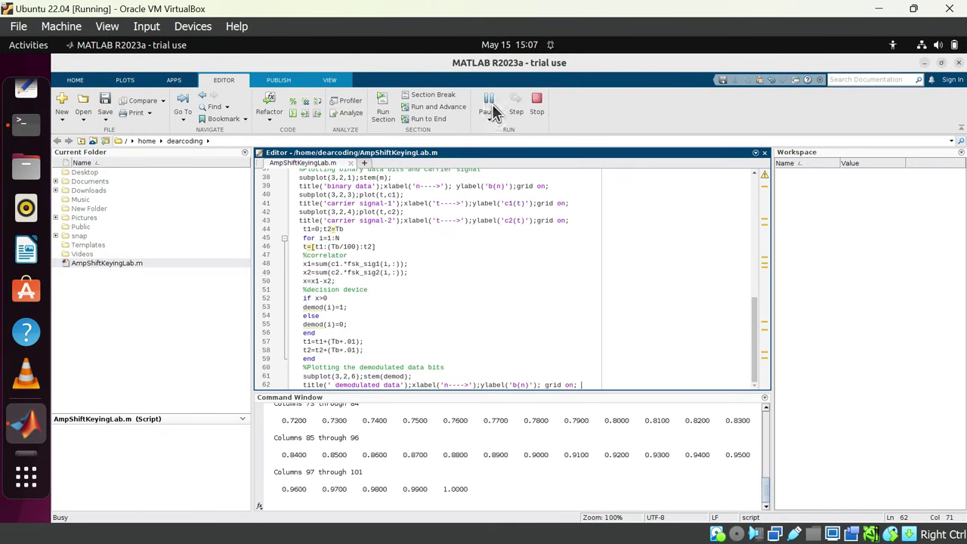